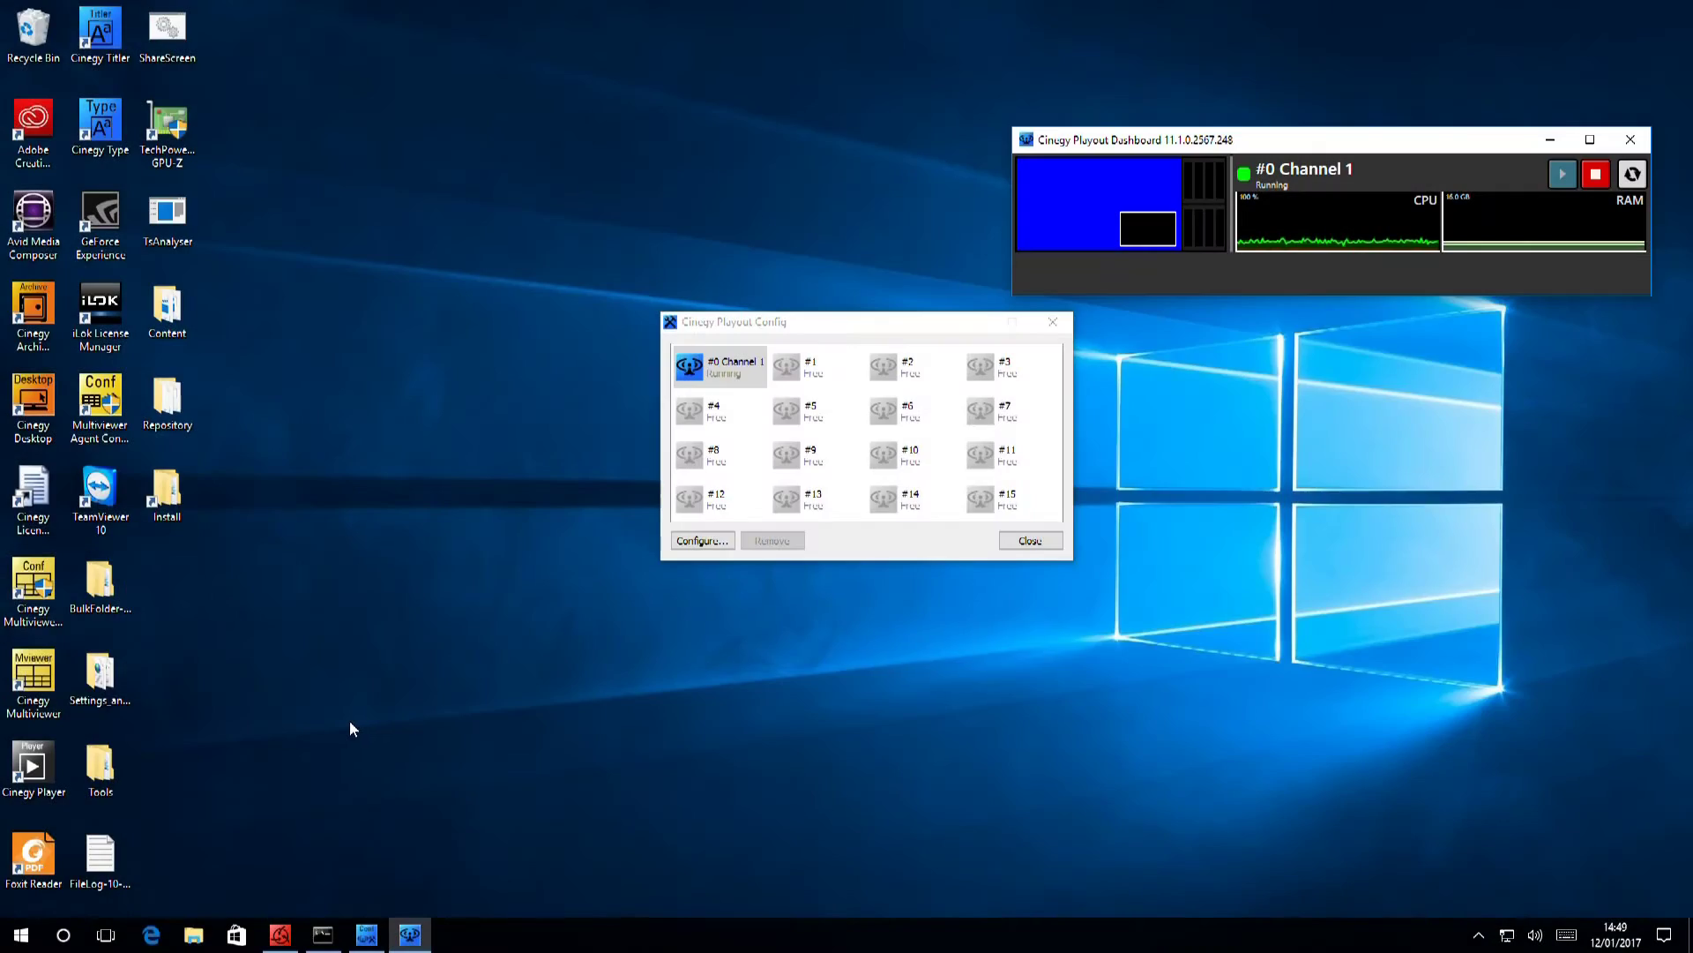
# Run the Cinegy Air PRO x64 setup, accepting the EULA and default features, then close the Install folder.
pyautogui.doubleClick(167, 497)
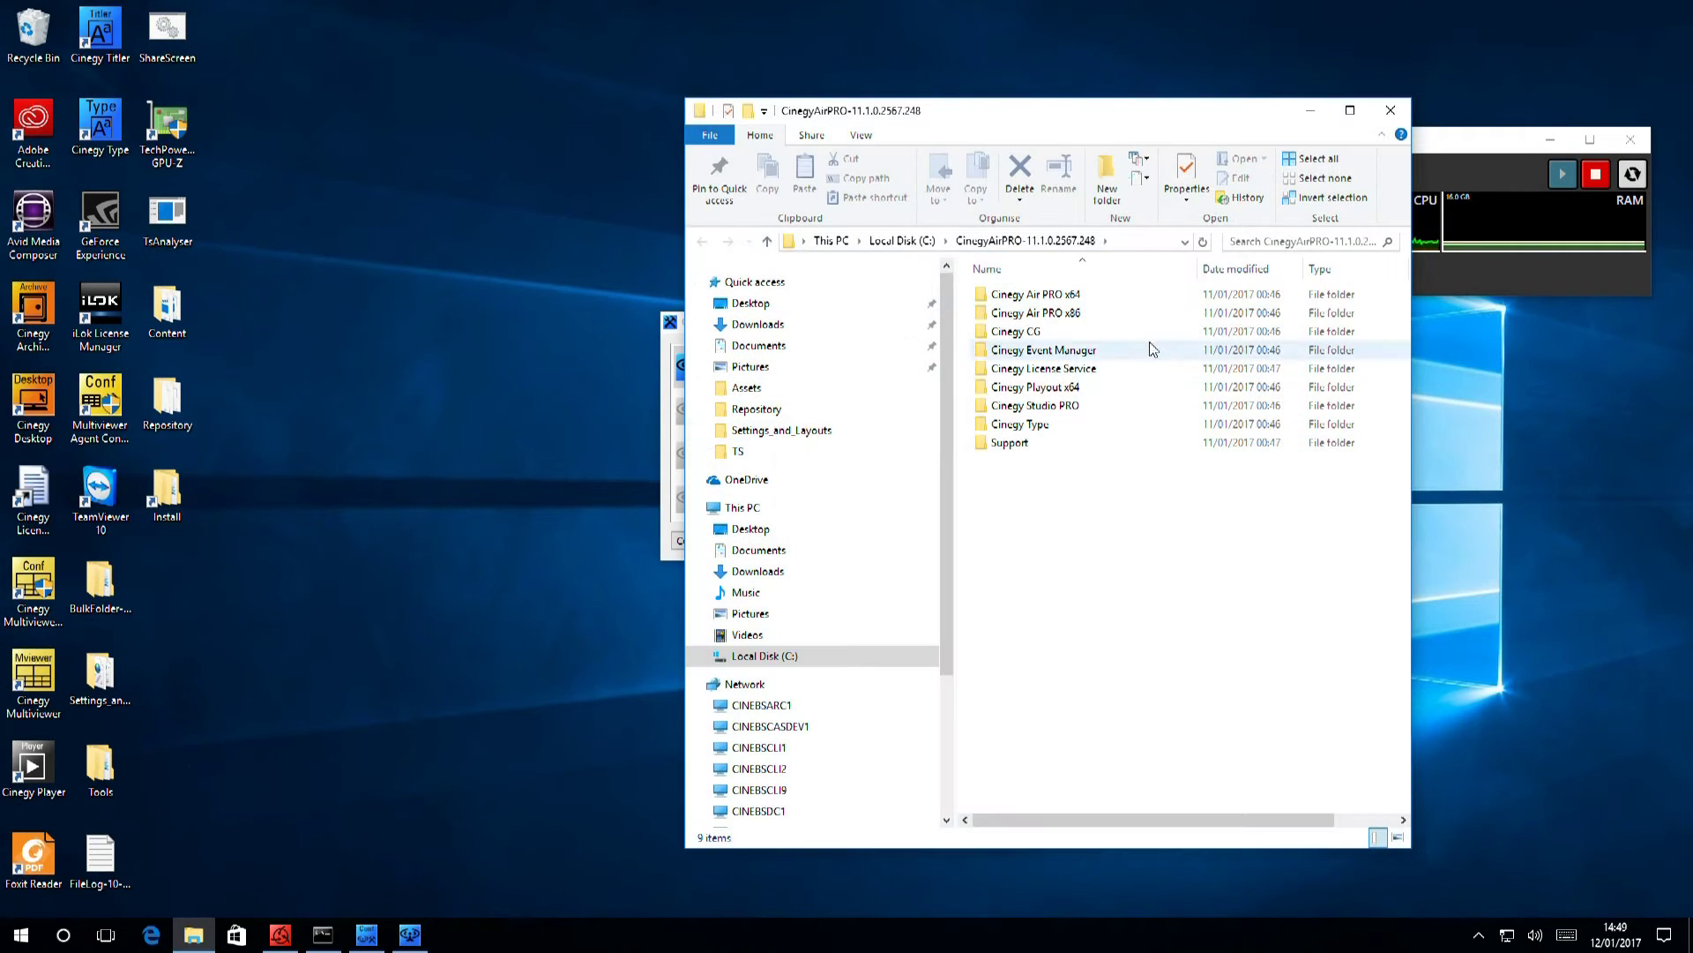
pyautogui.doubleClick(1037, 295)
pyautogui.doubleClick(1006, 313)
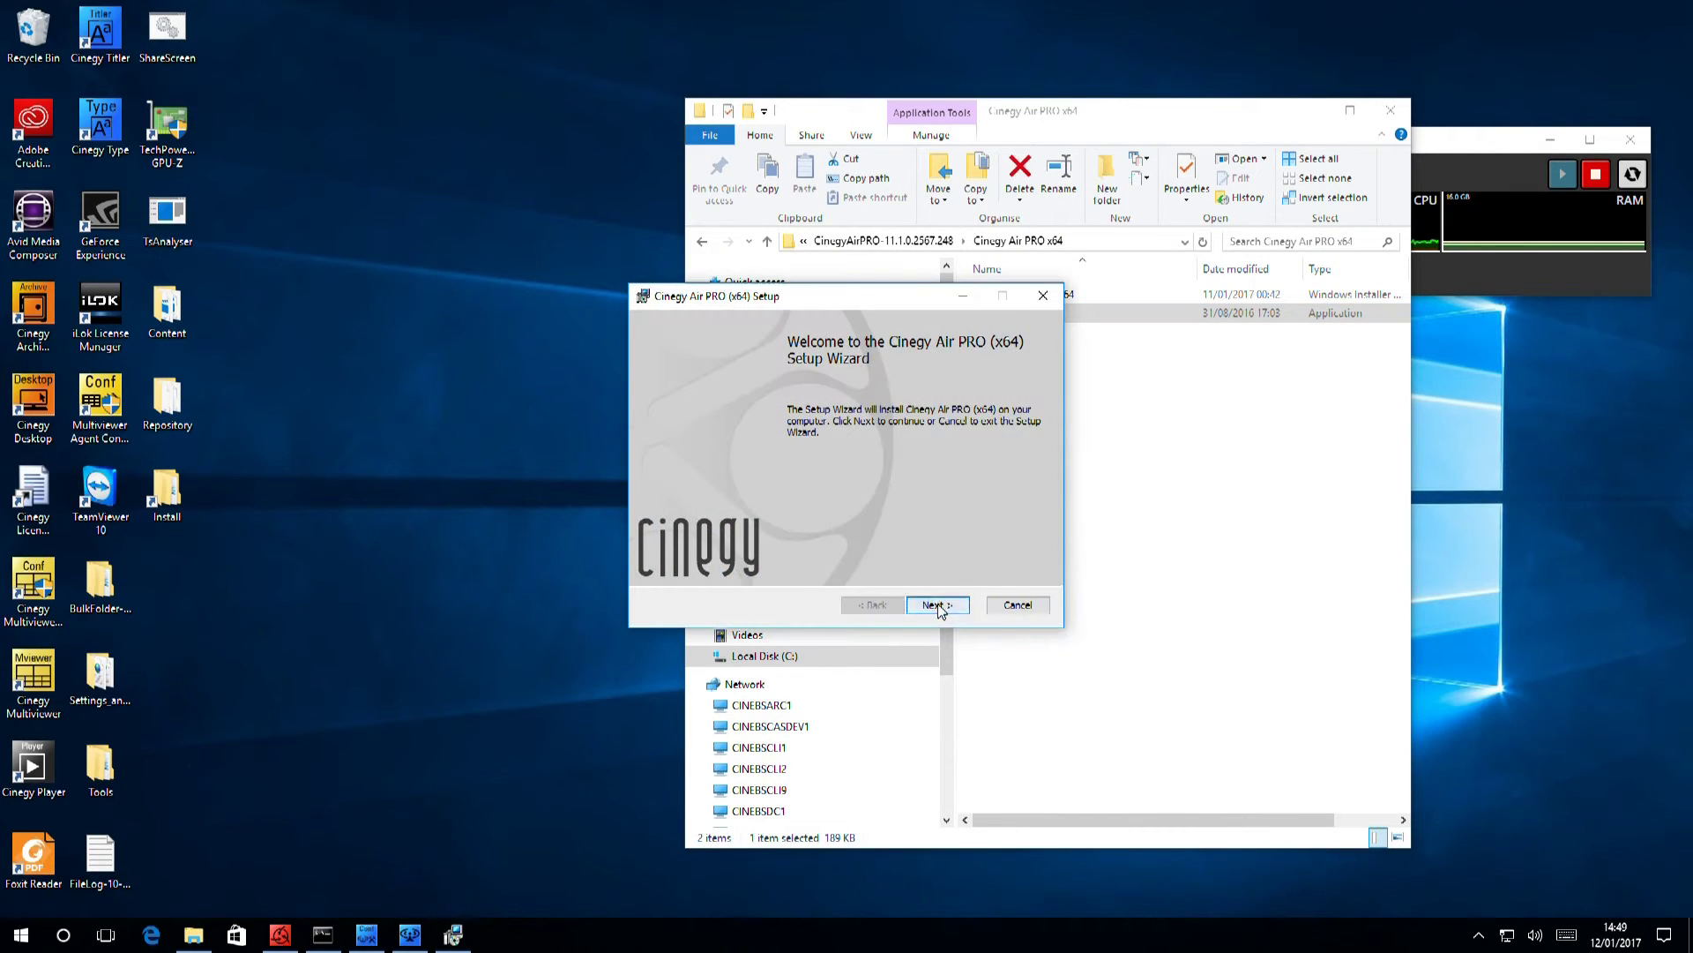
pyautogui.click(939, 604)
pyautogui.click(658, 563)
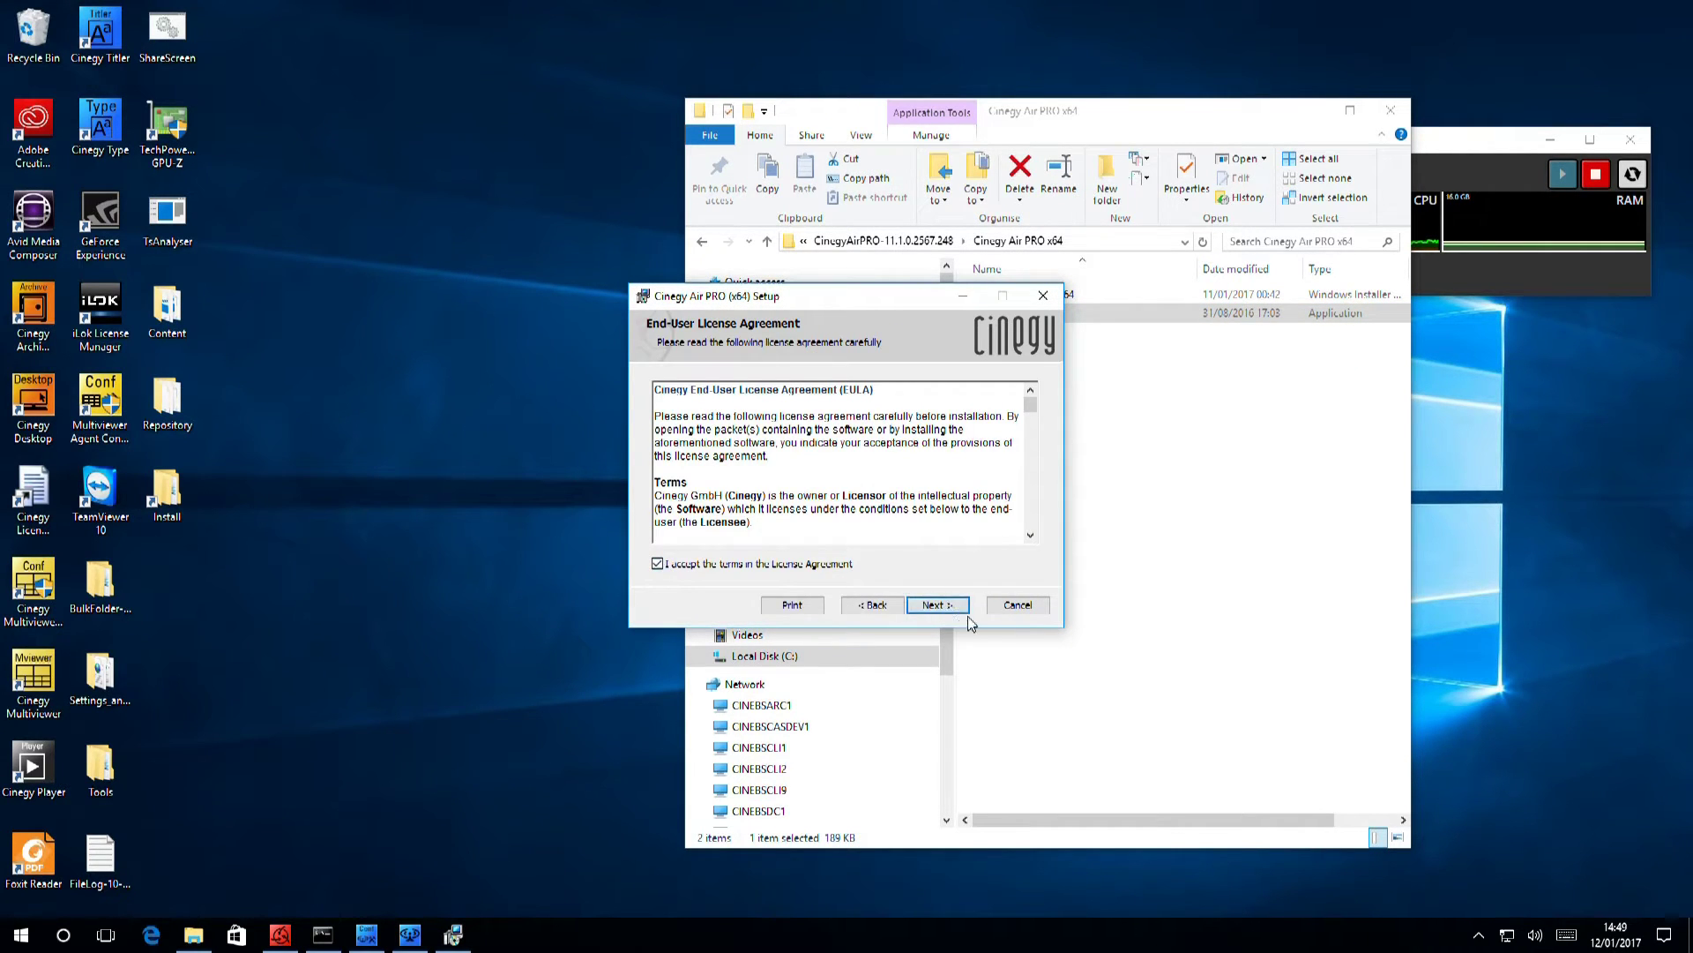
pyautogui.click(953, 607)
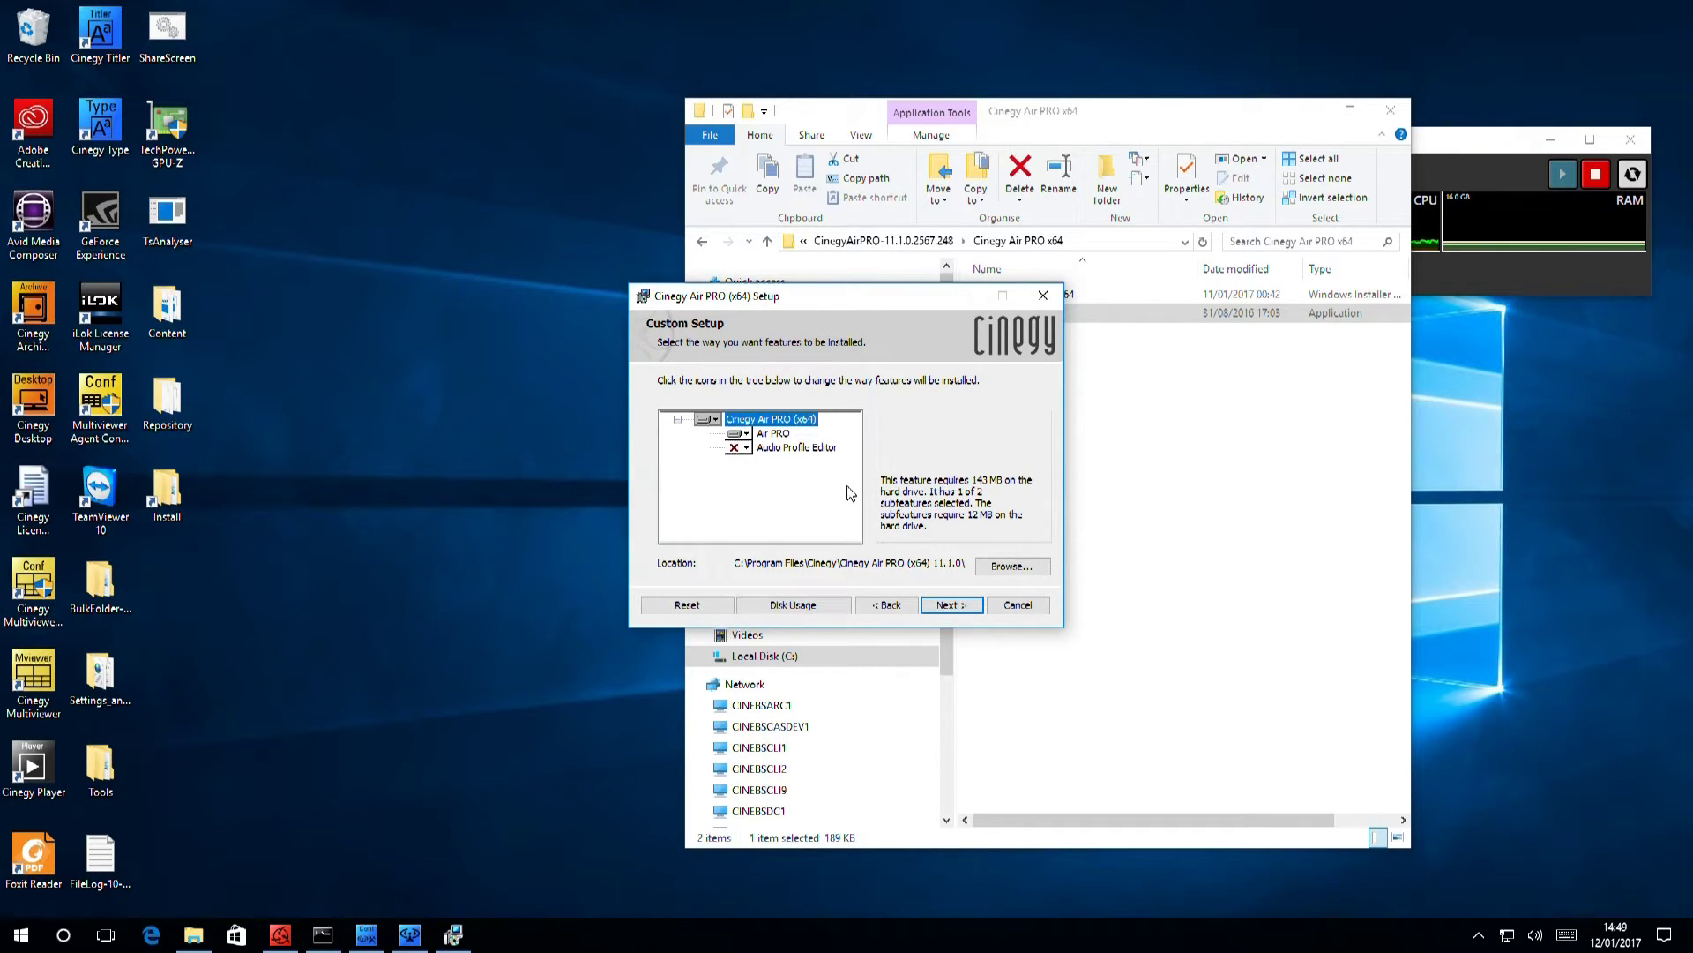
pyautogui.click(955, 606)
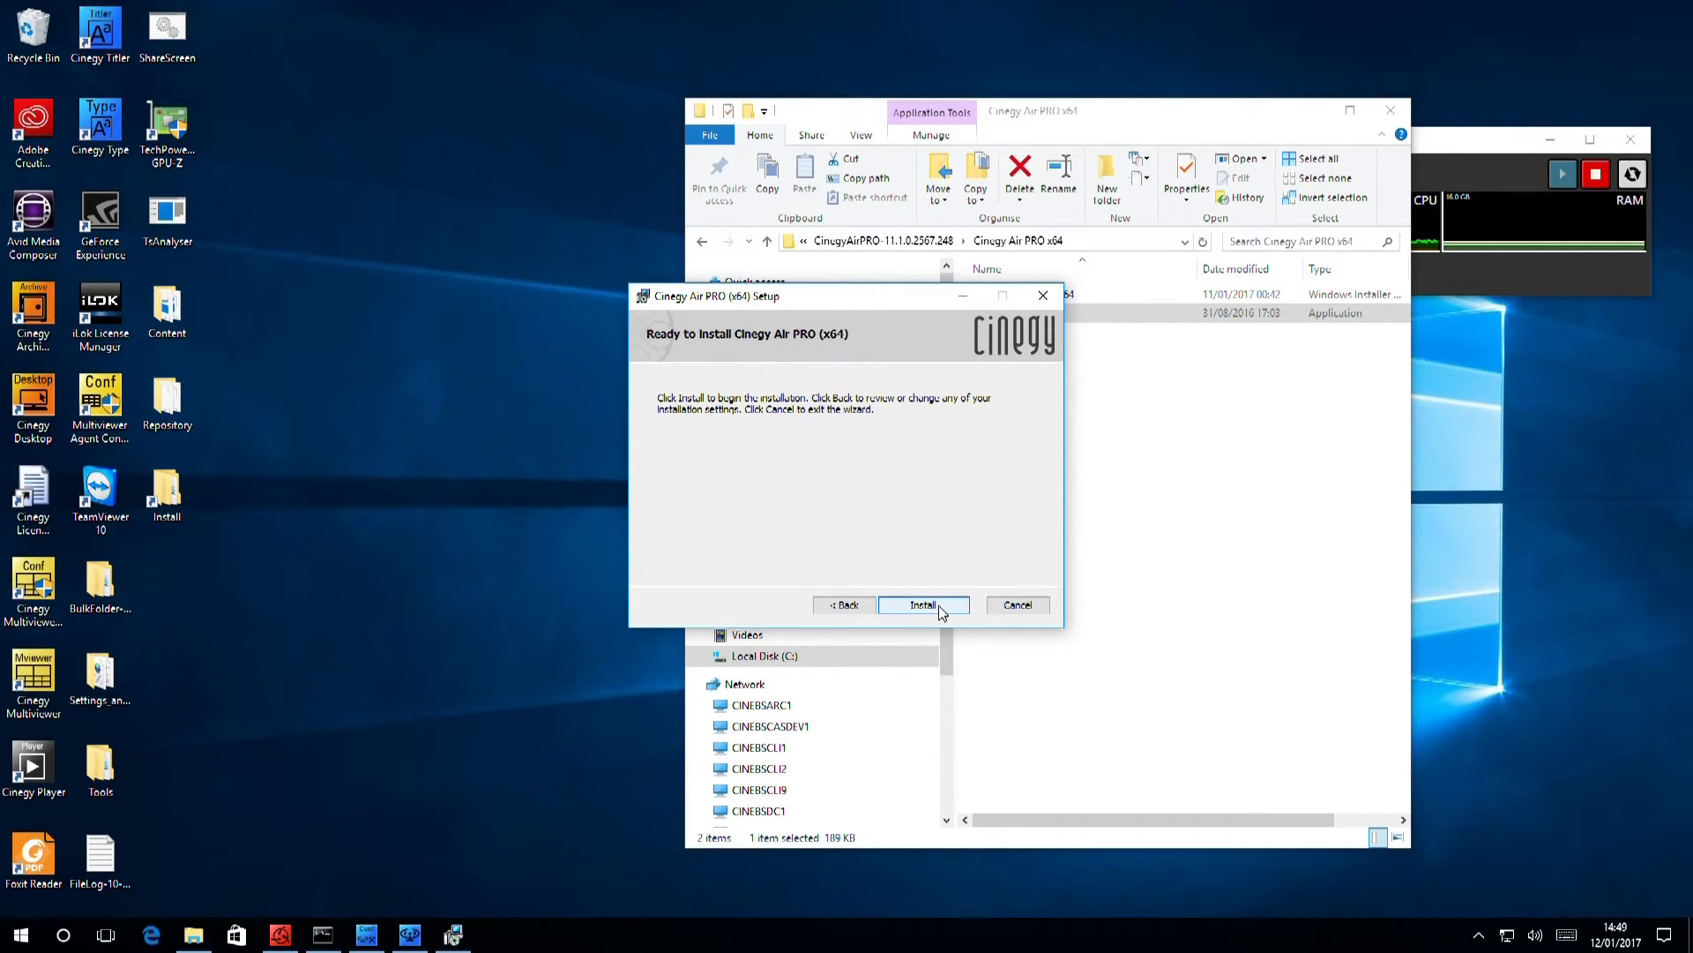
pyautogui.click(939, 605)
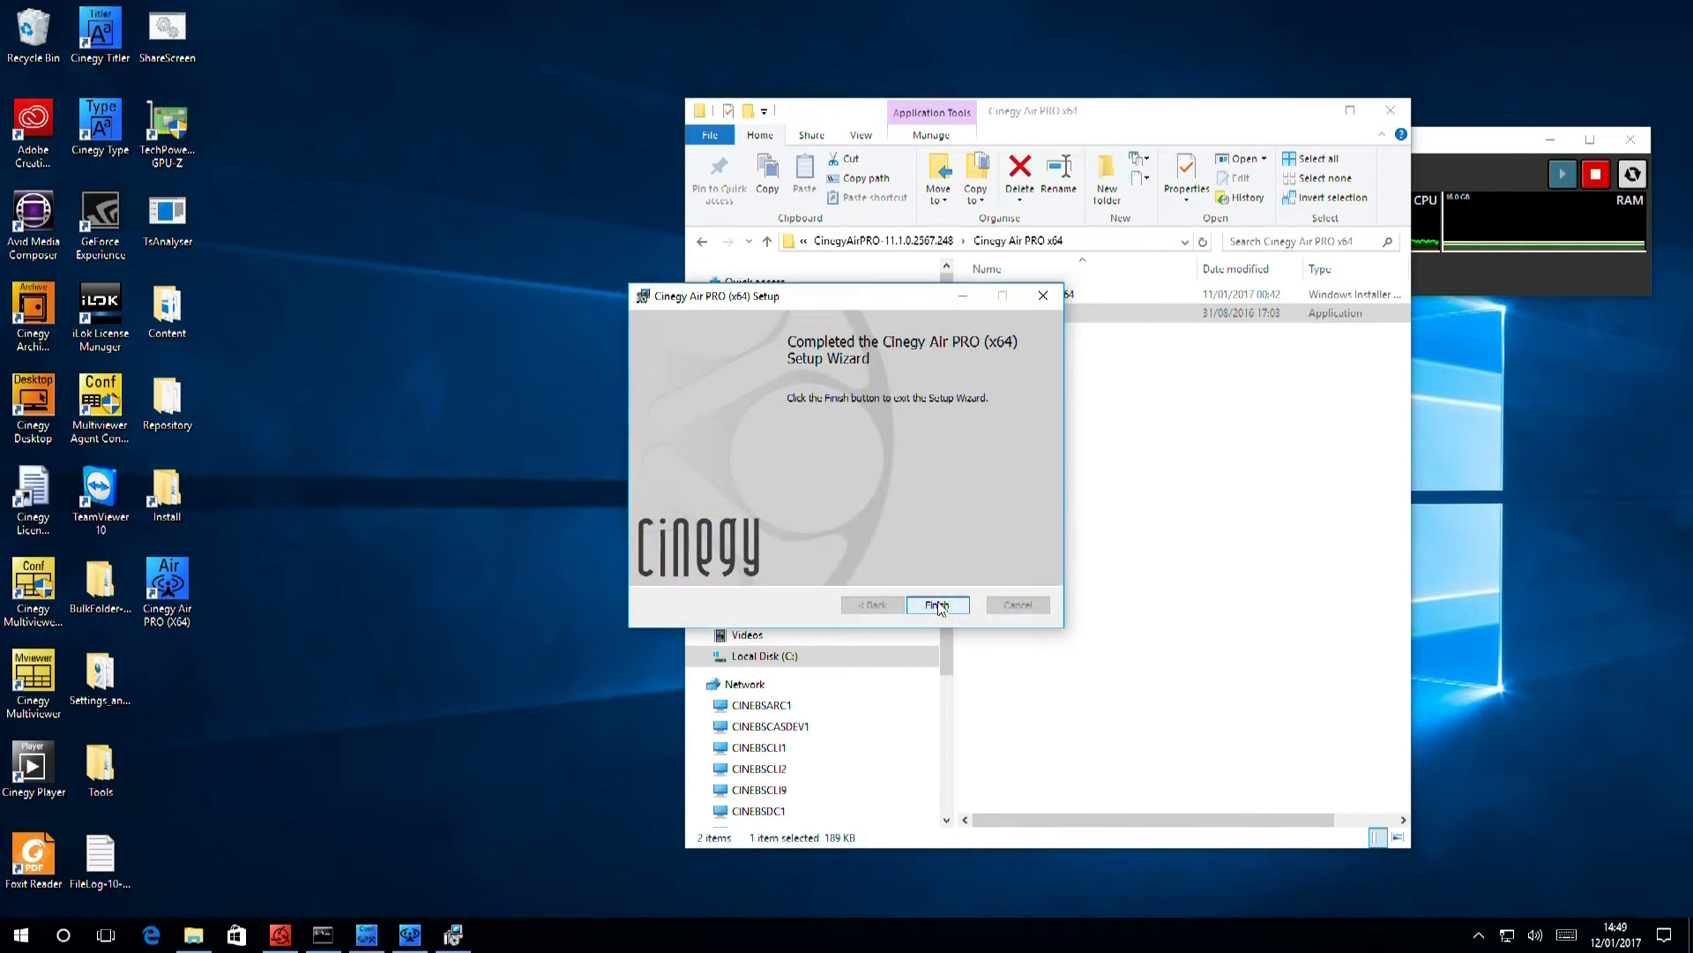
pyautogui.click(937, 606)
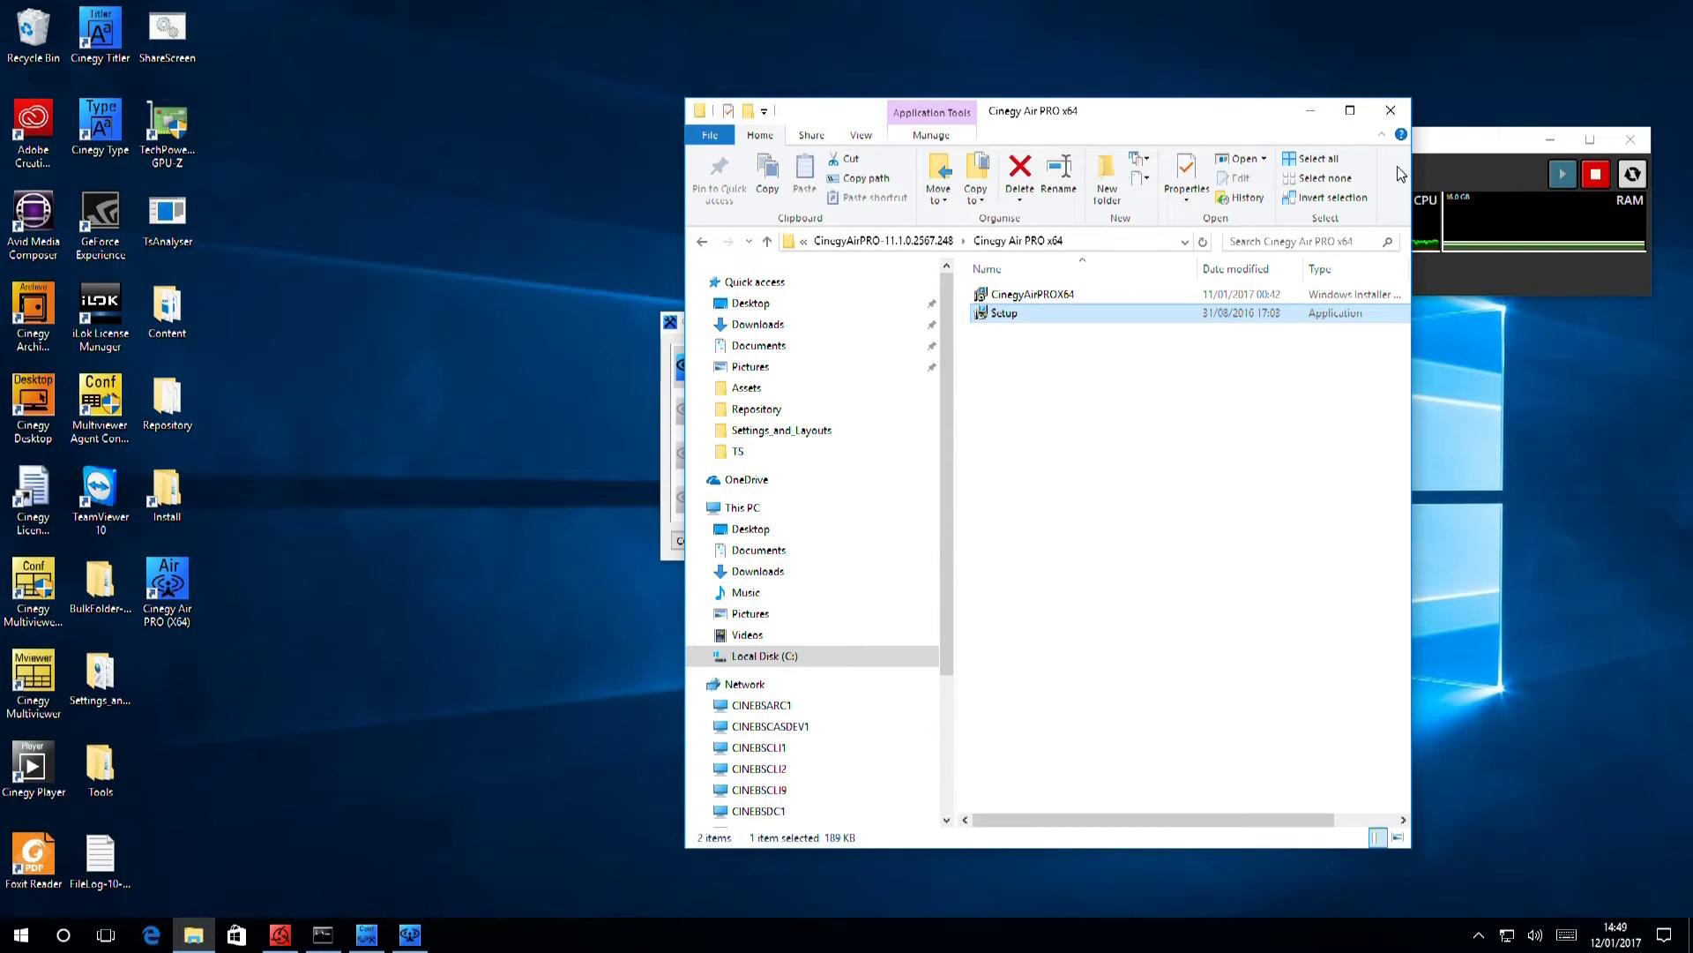
pyautogui.click(1391, 110)
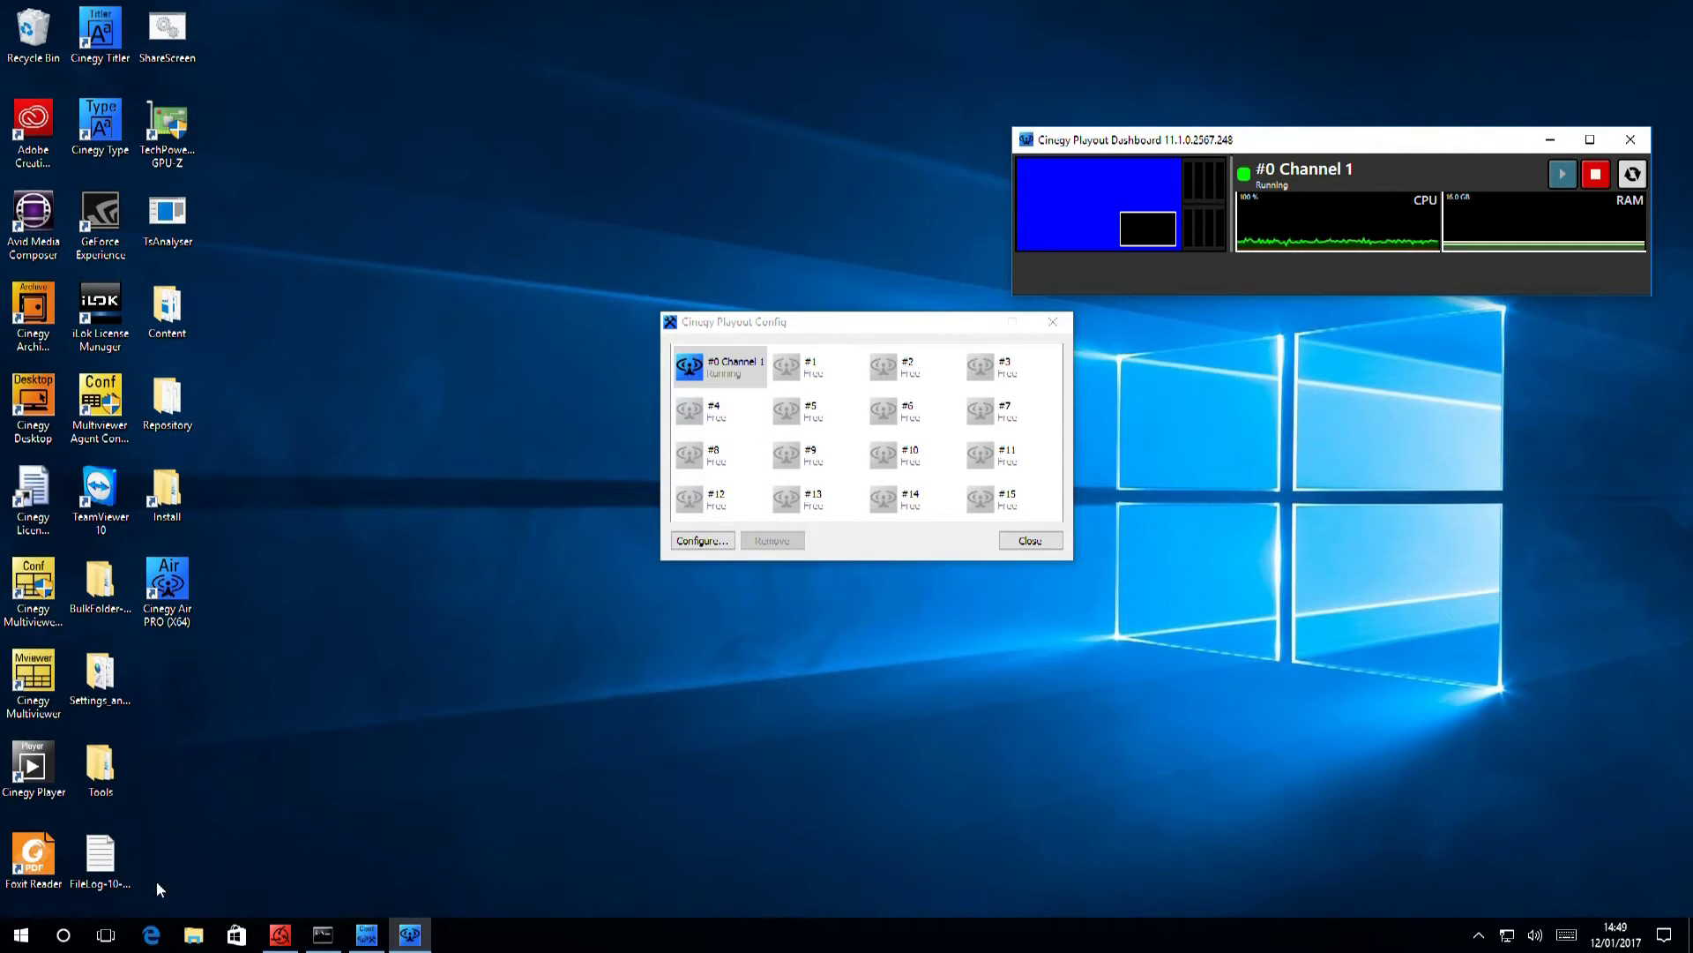
pyautogui.click(22, 937)
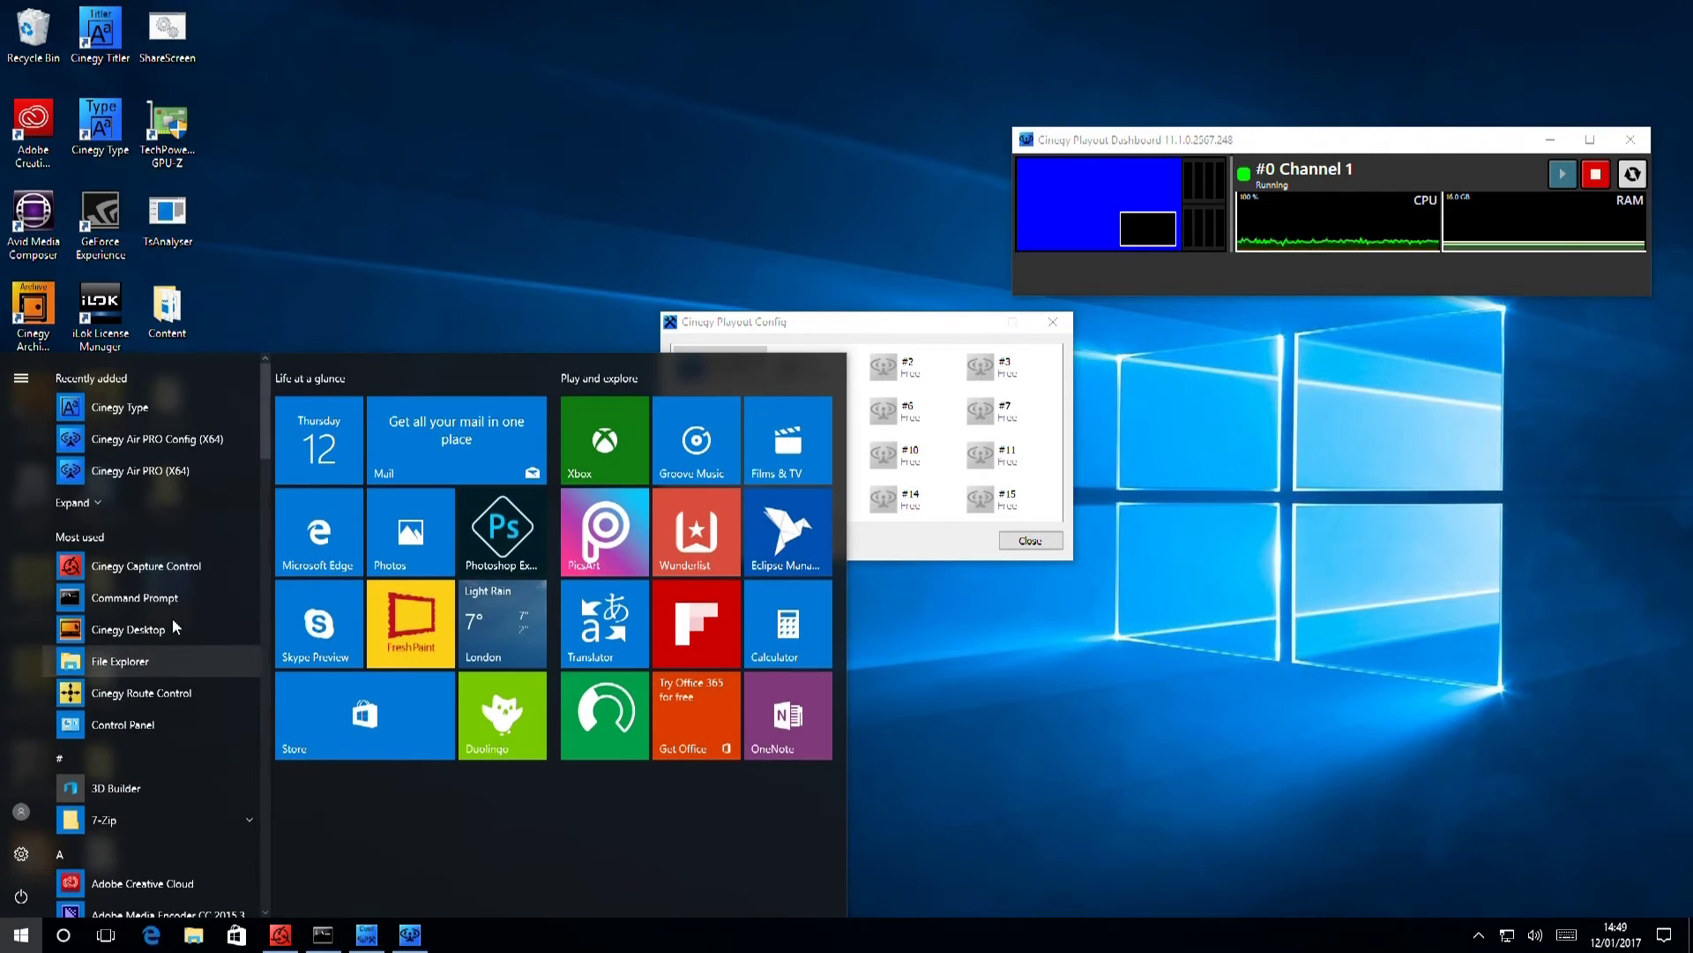
pyautogui.click(156, 441)
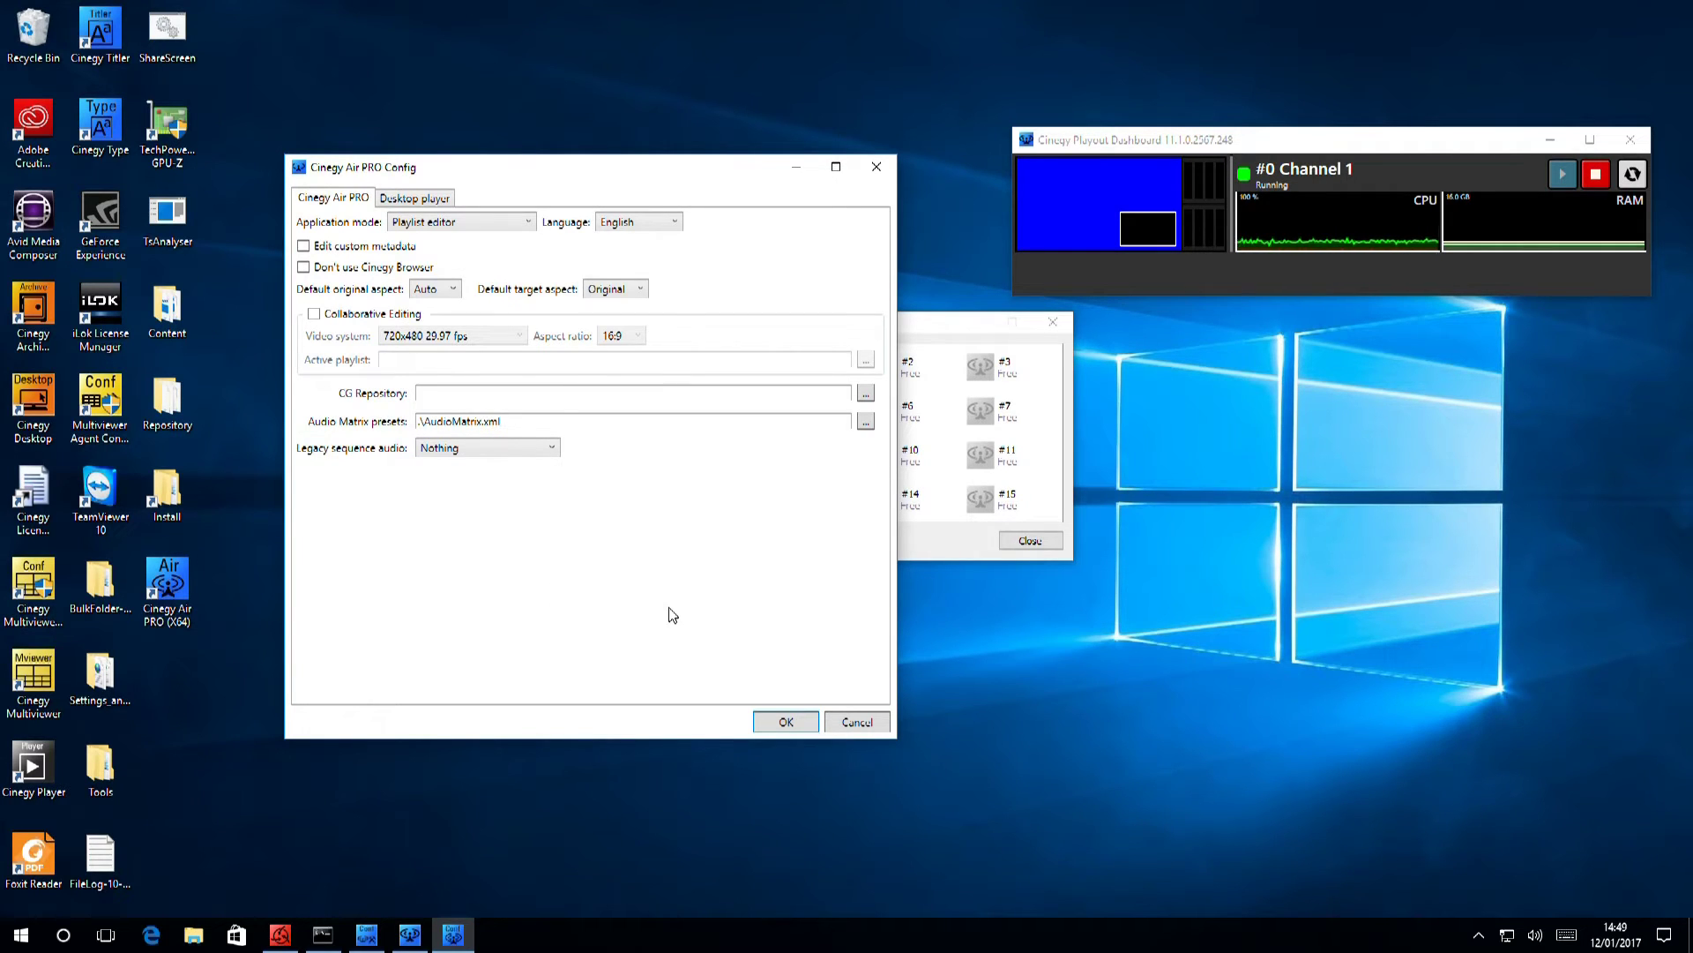
pyautogui.click(529, 227)
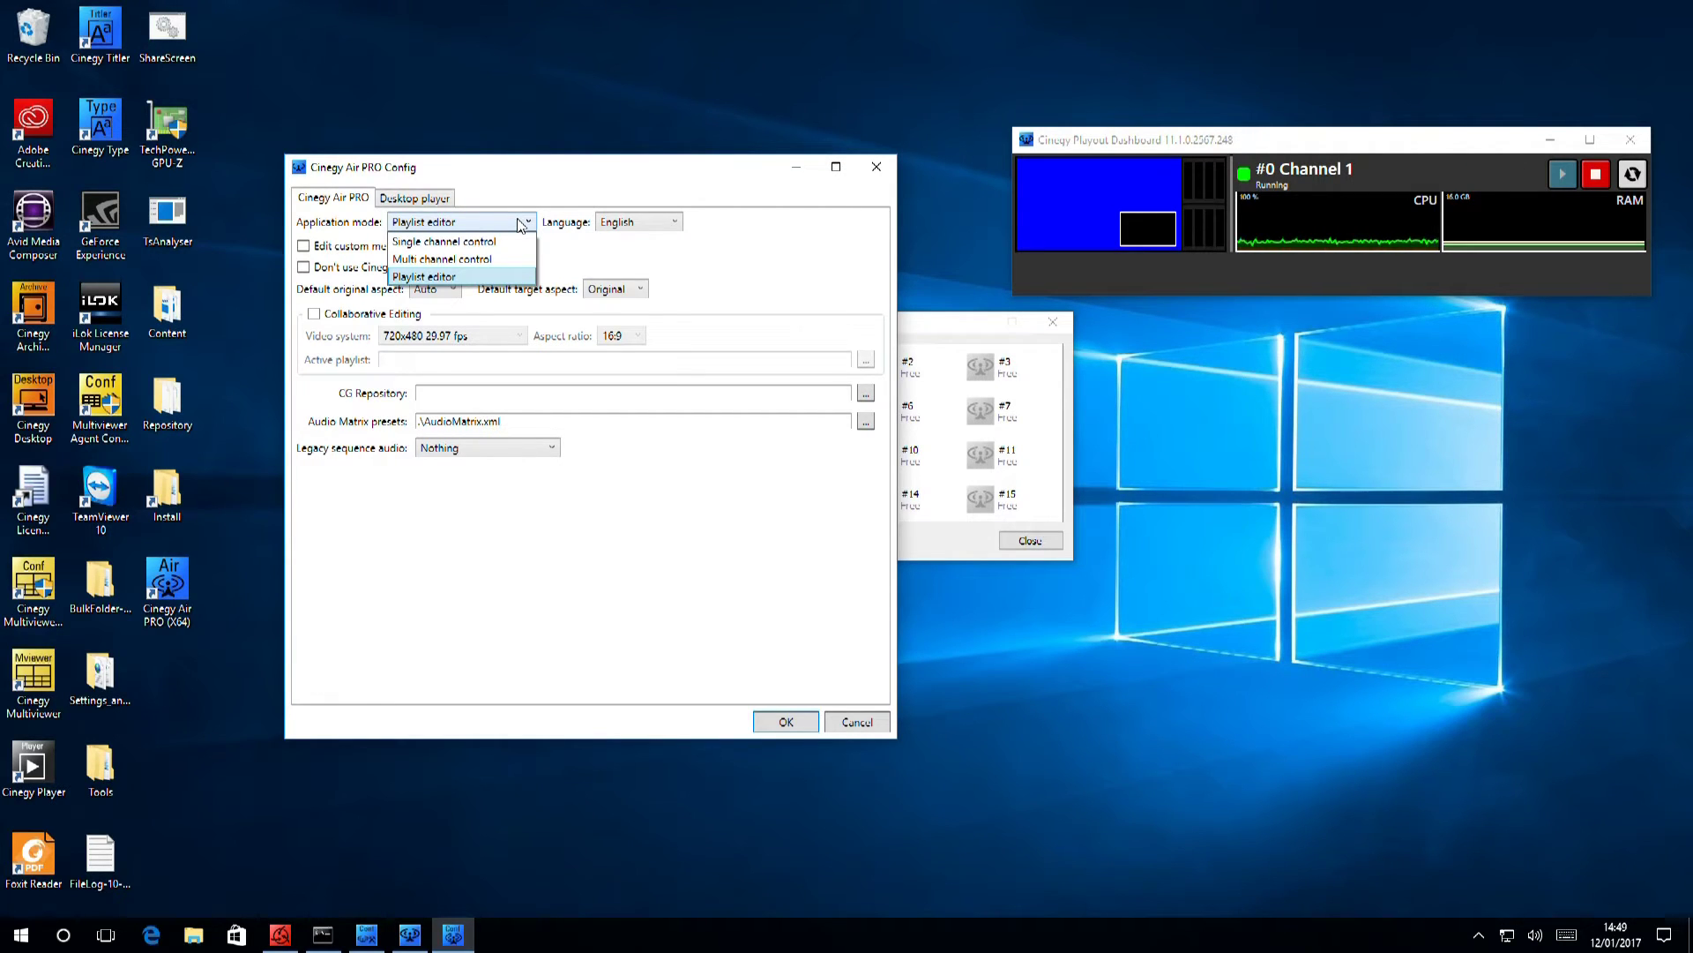
pyautogui.click(459, 277)
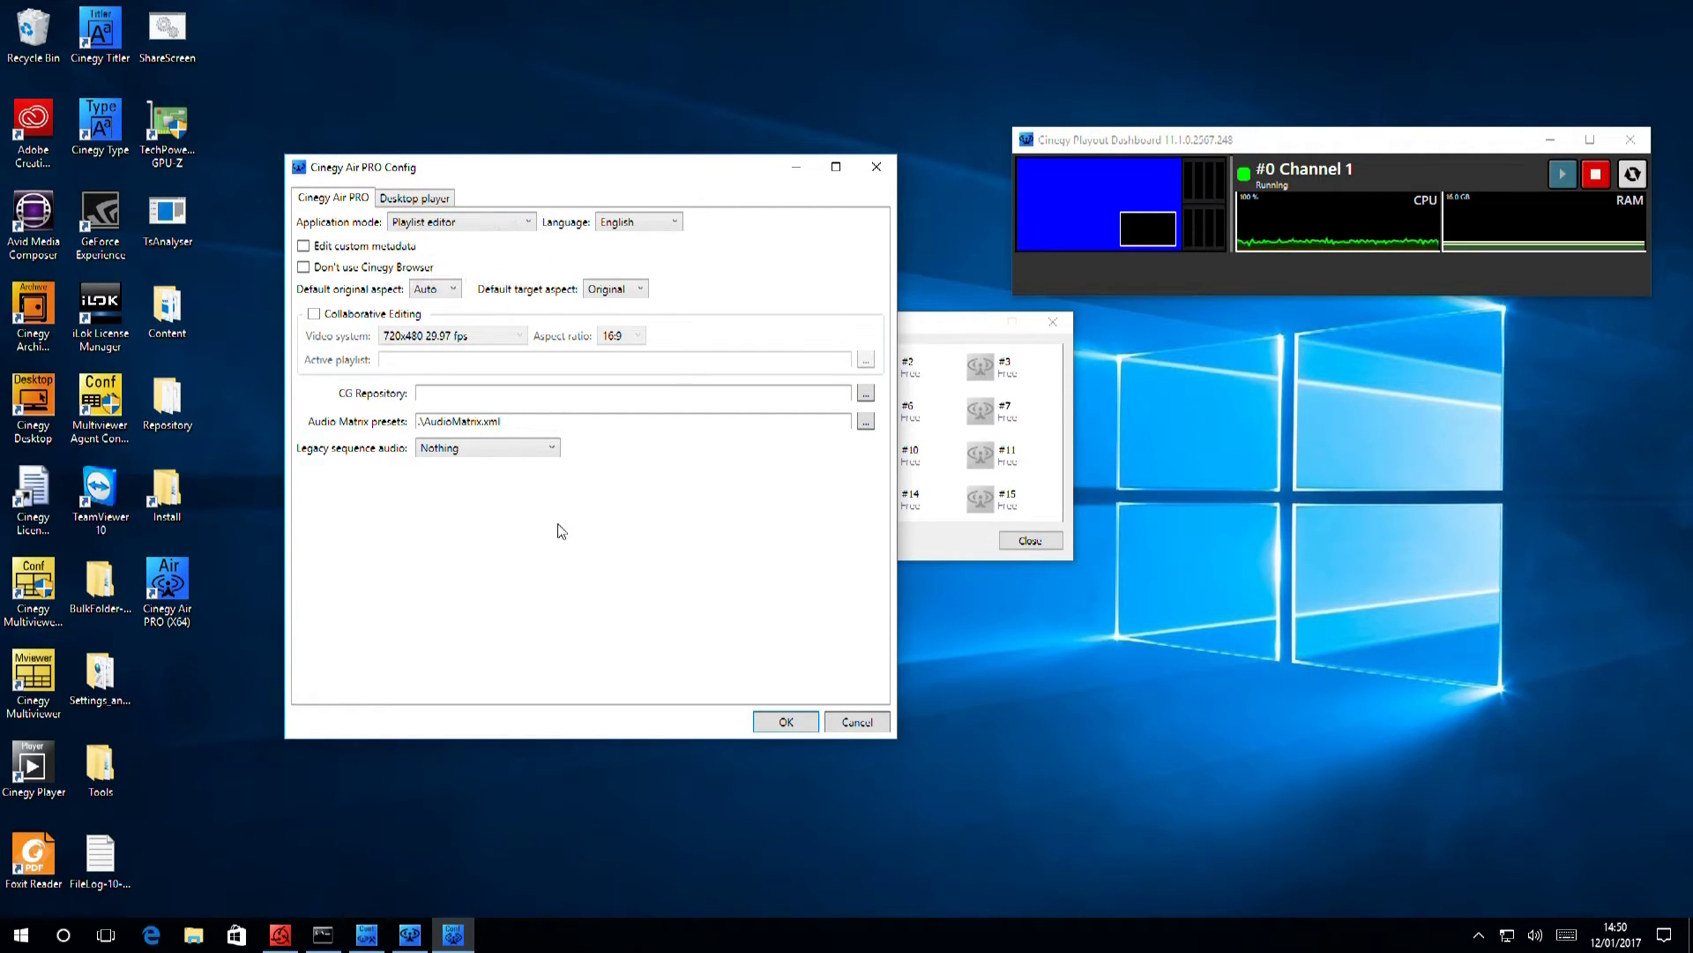
pyautogui.click(783, 724)
pyautogui.doubleClick(176, 595)
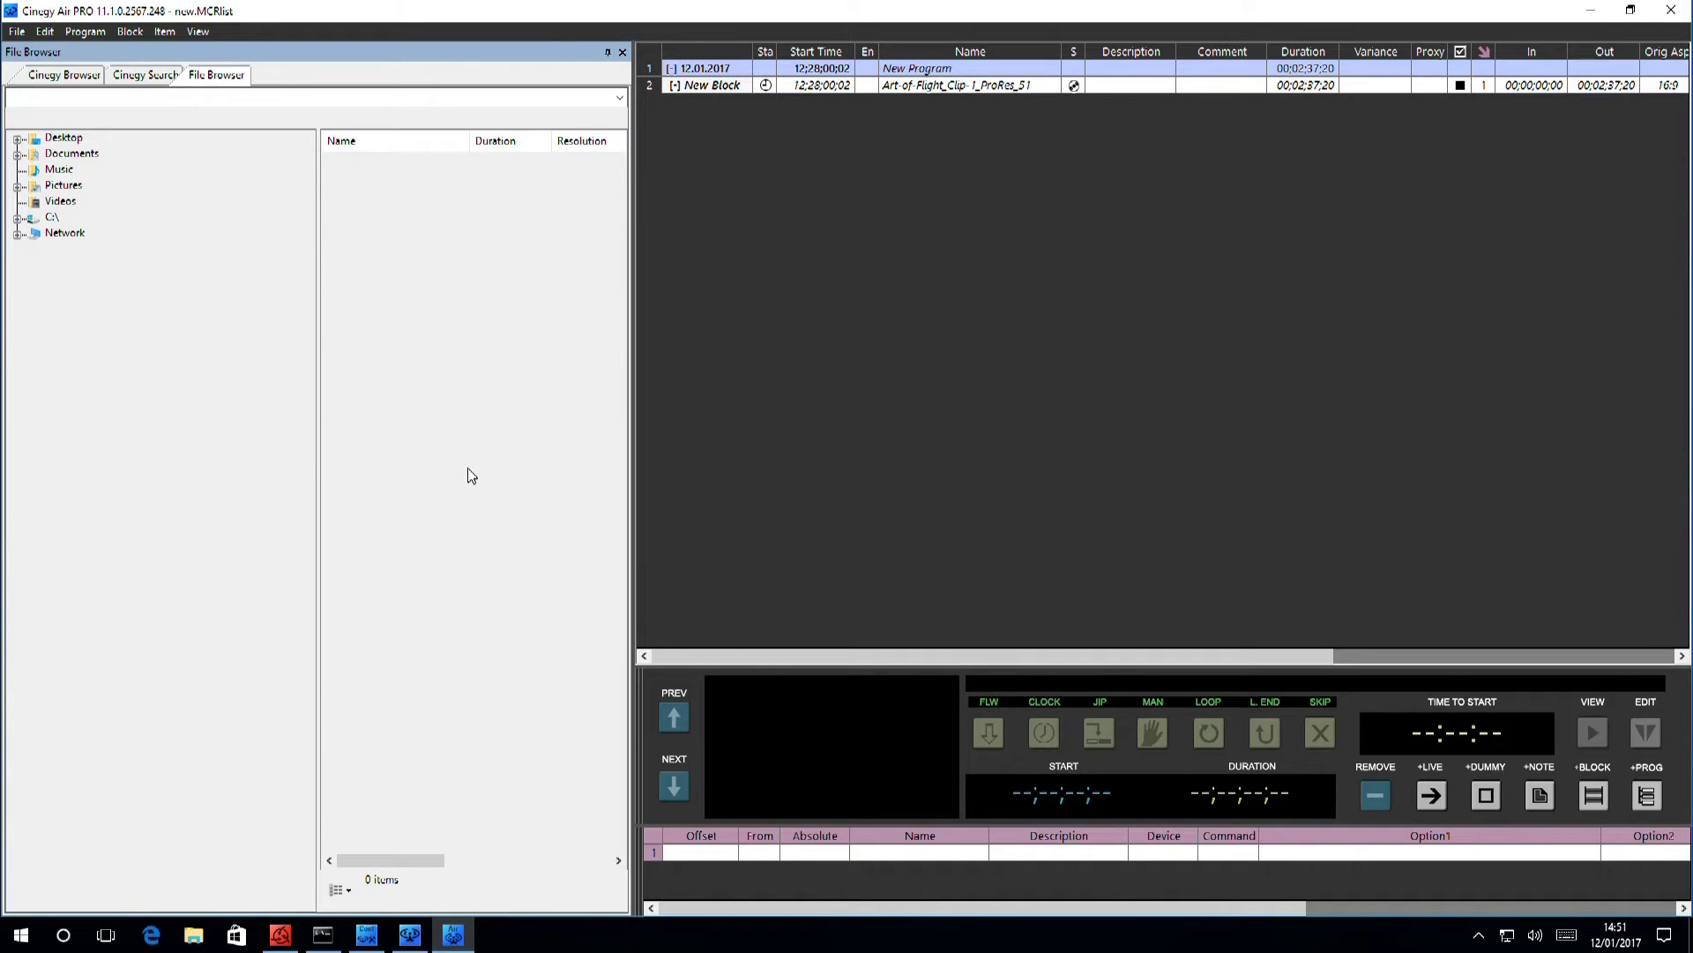
pyautogui.click(17, 139)
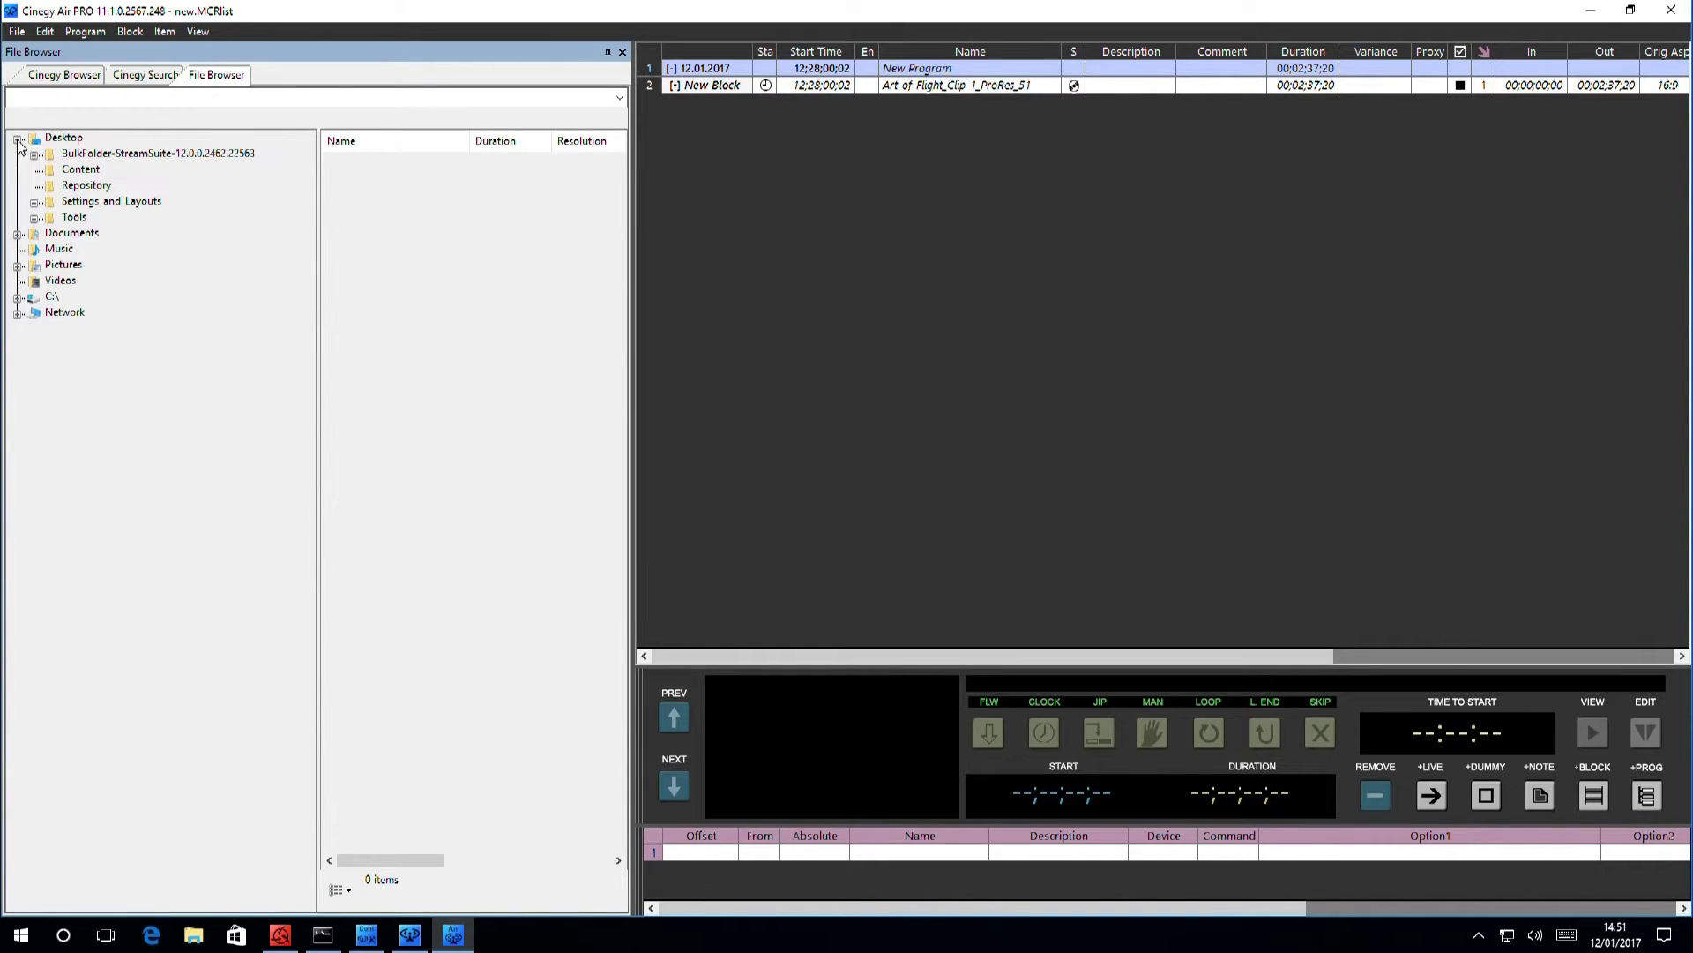
pyautogui.click(75, 171)
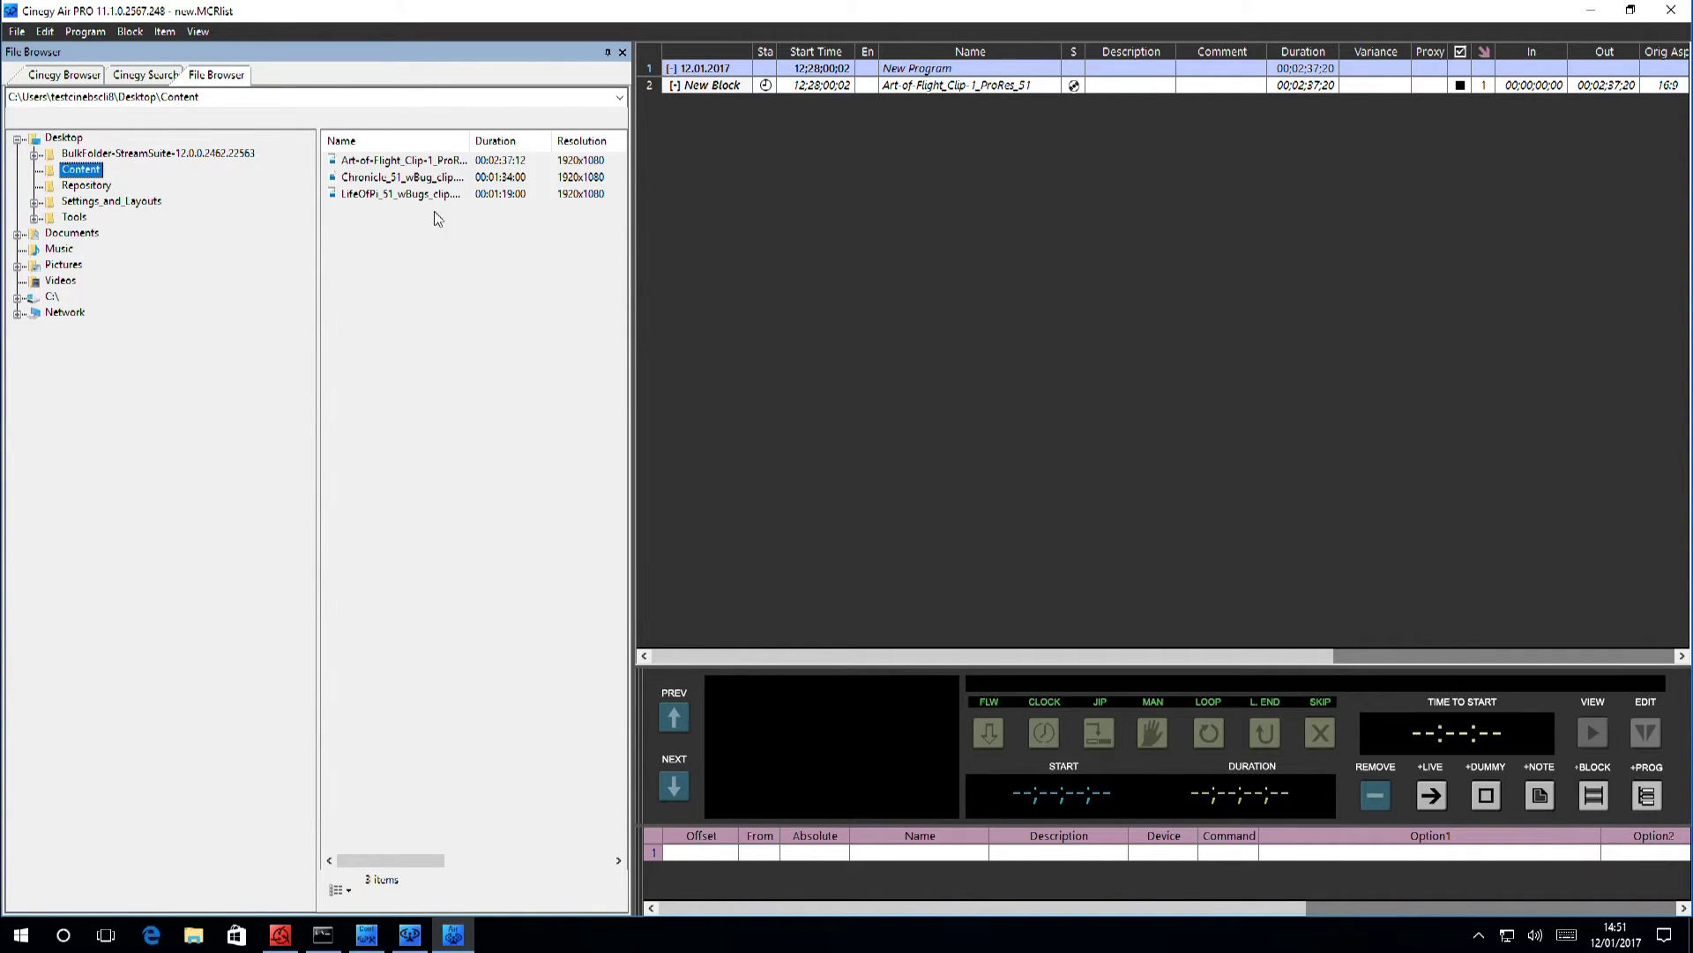
pyautogui.click(362, 163)
pyautogui.moveTo(653, 281); pyautogui.dragTo(868, 214)
pyautogui.click(354, 195)
pyautogui.moveTo(354, 196); pyautogui.dragTo(921, 217)
pyautogui.rightClick(844, 89)
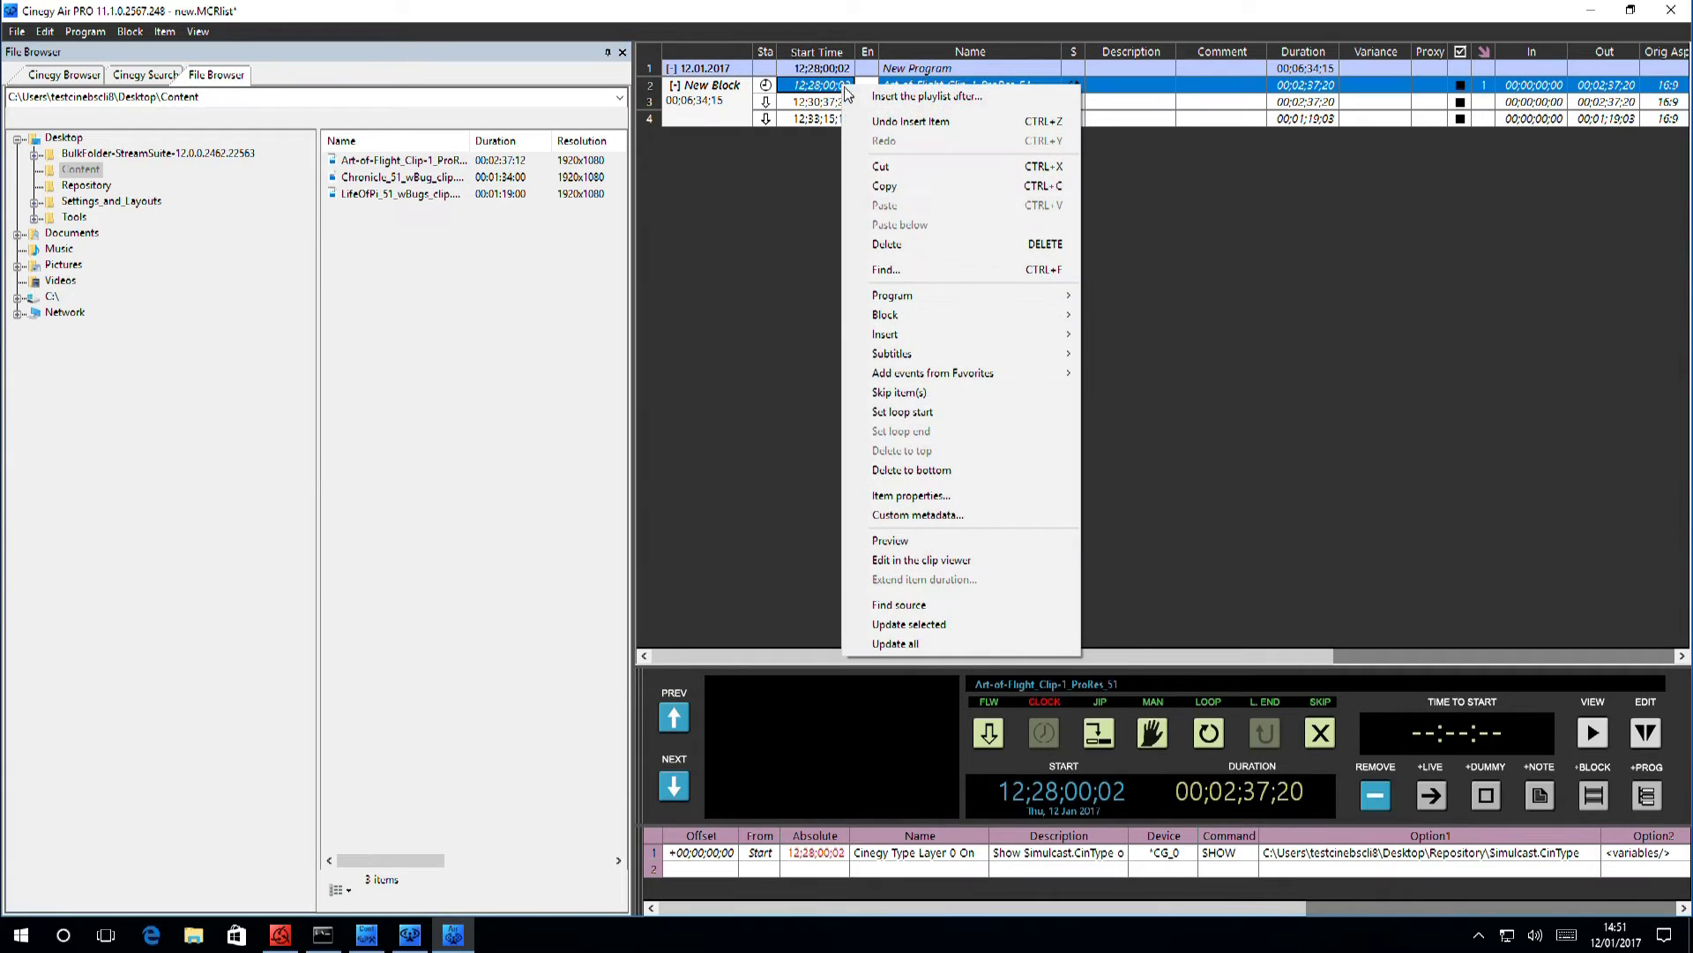
pyautogui.click(932, 494)
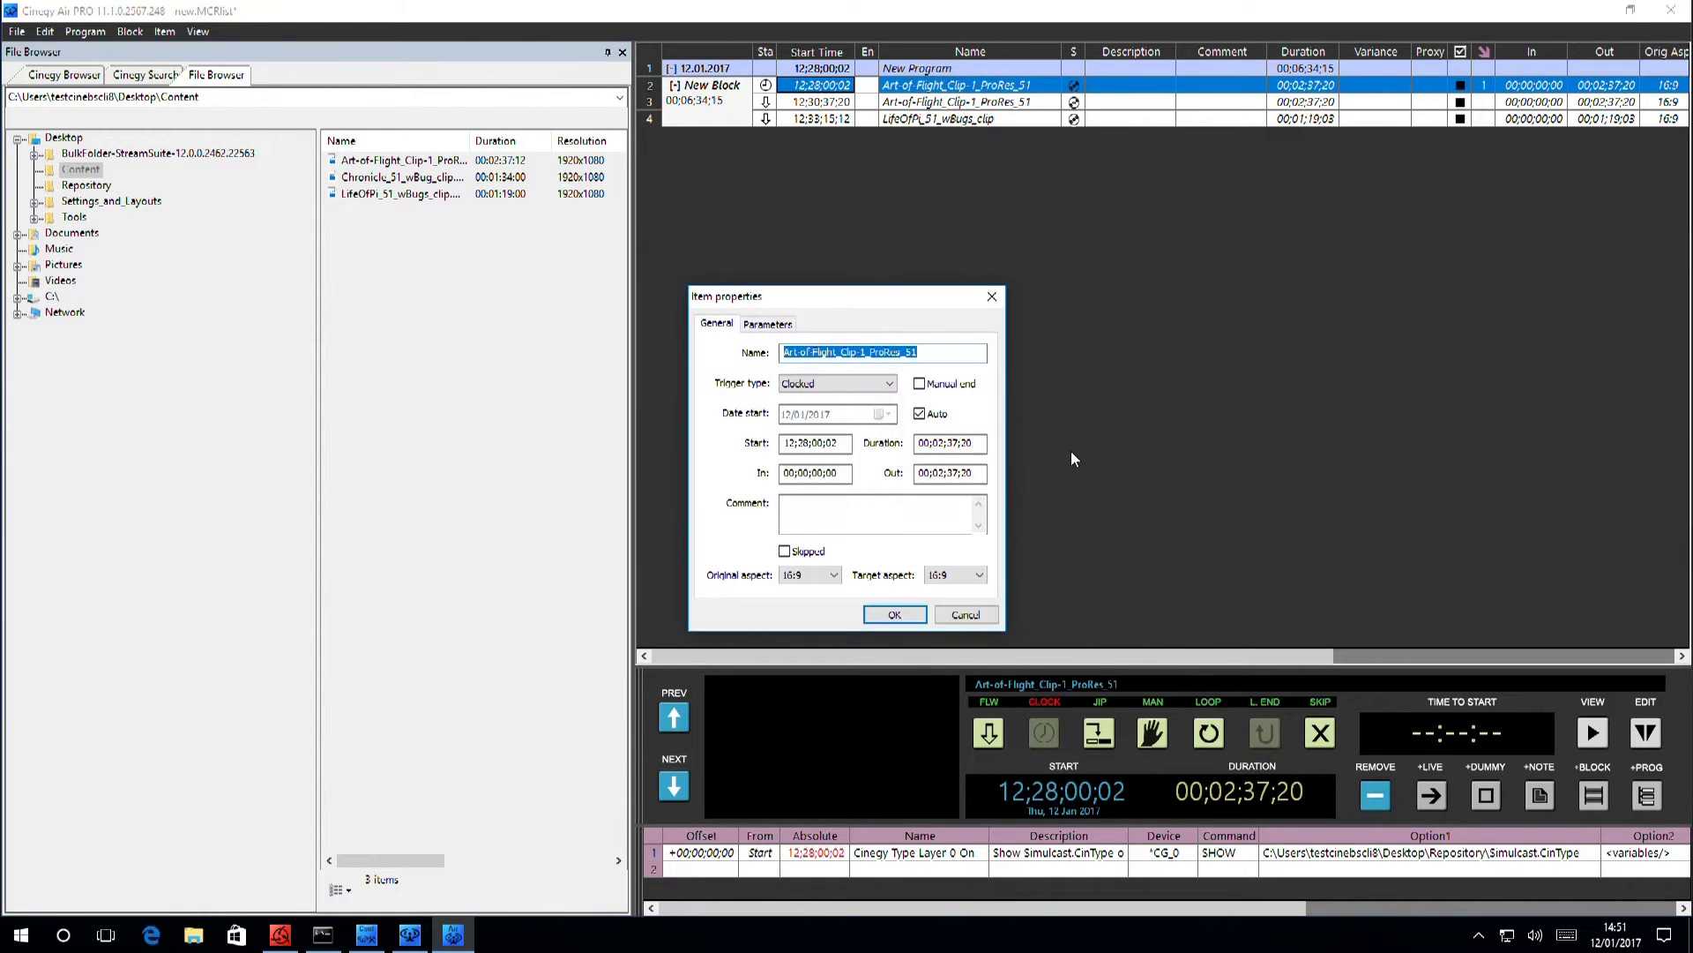
pyautogui.click(888, 385)
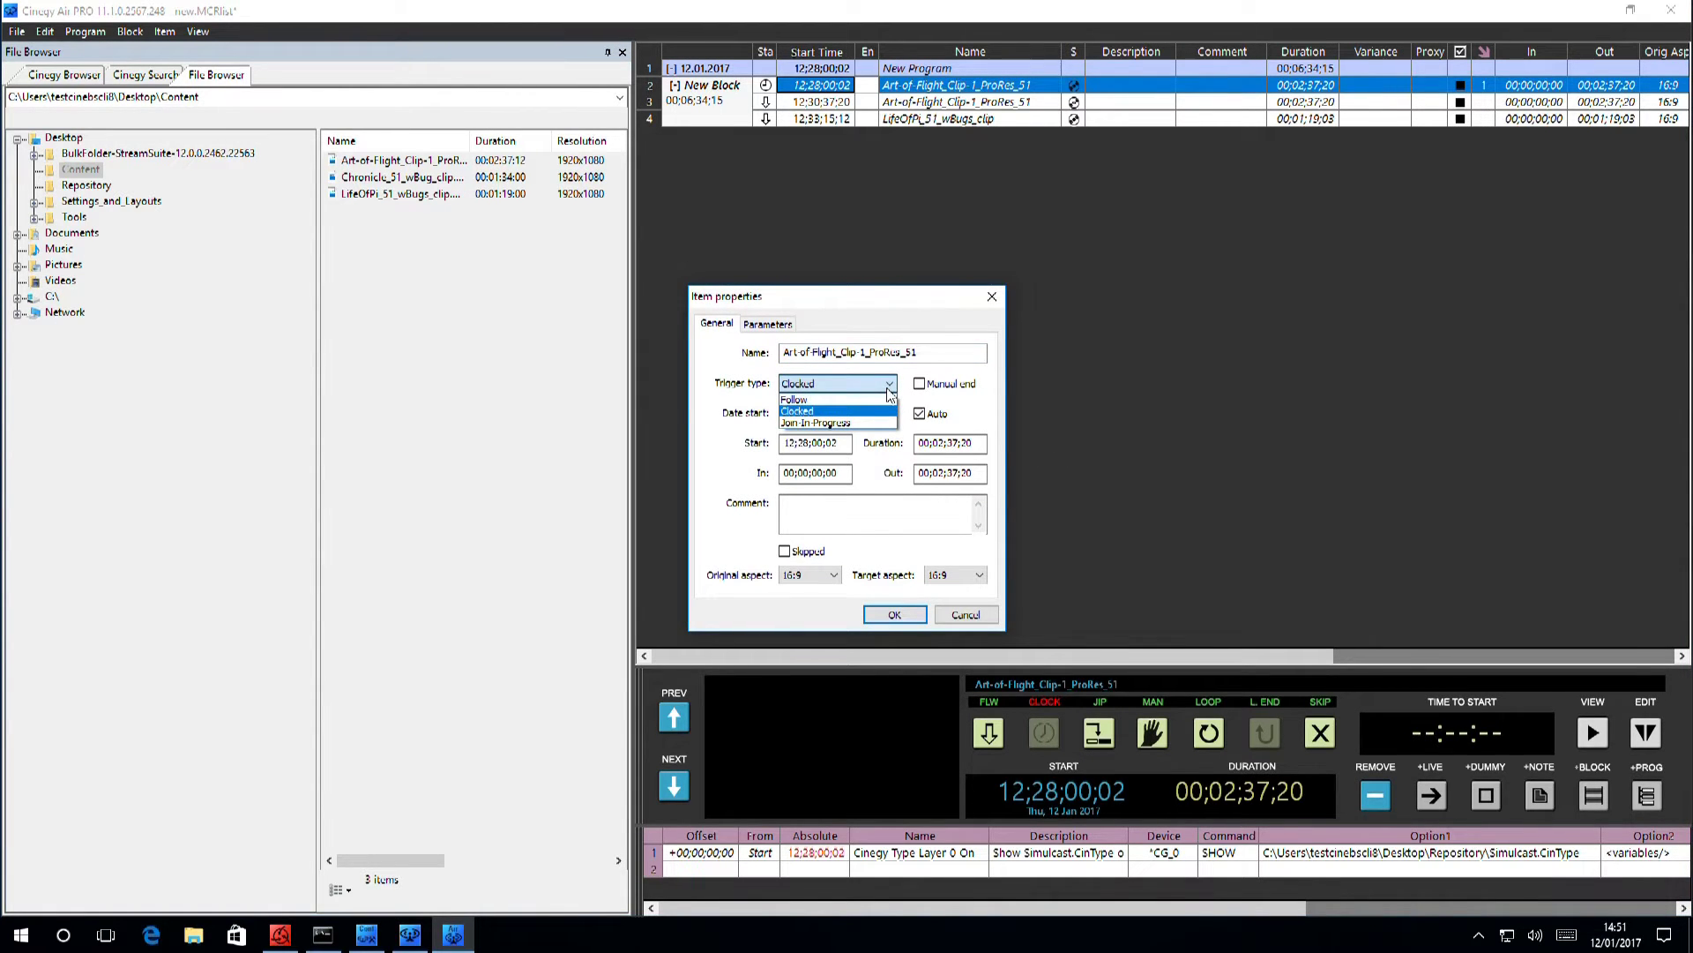
pyautogui.click(847, 411)
pyautogui.click(965, 614)
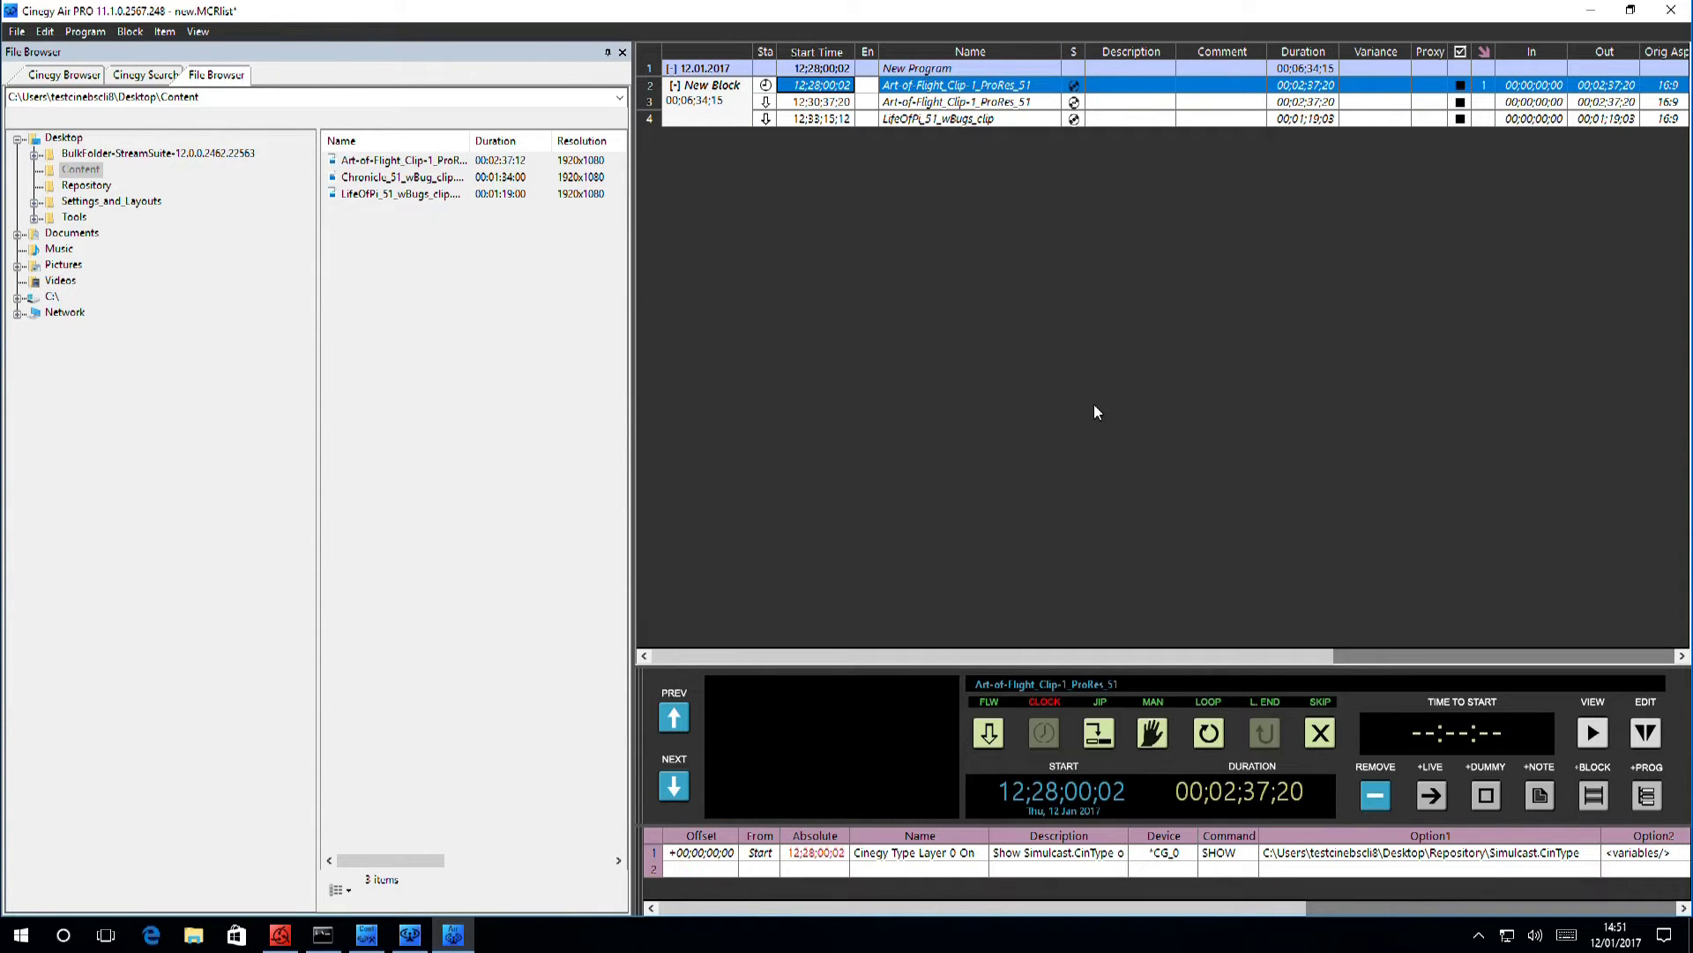
pyautogui.click(1670, 12)
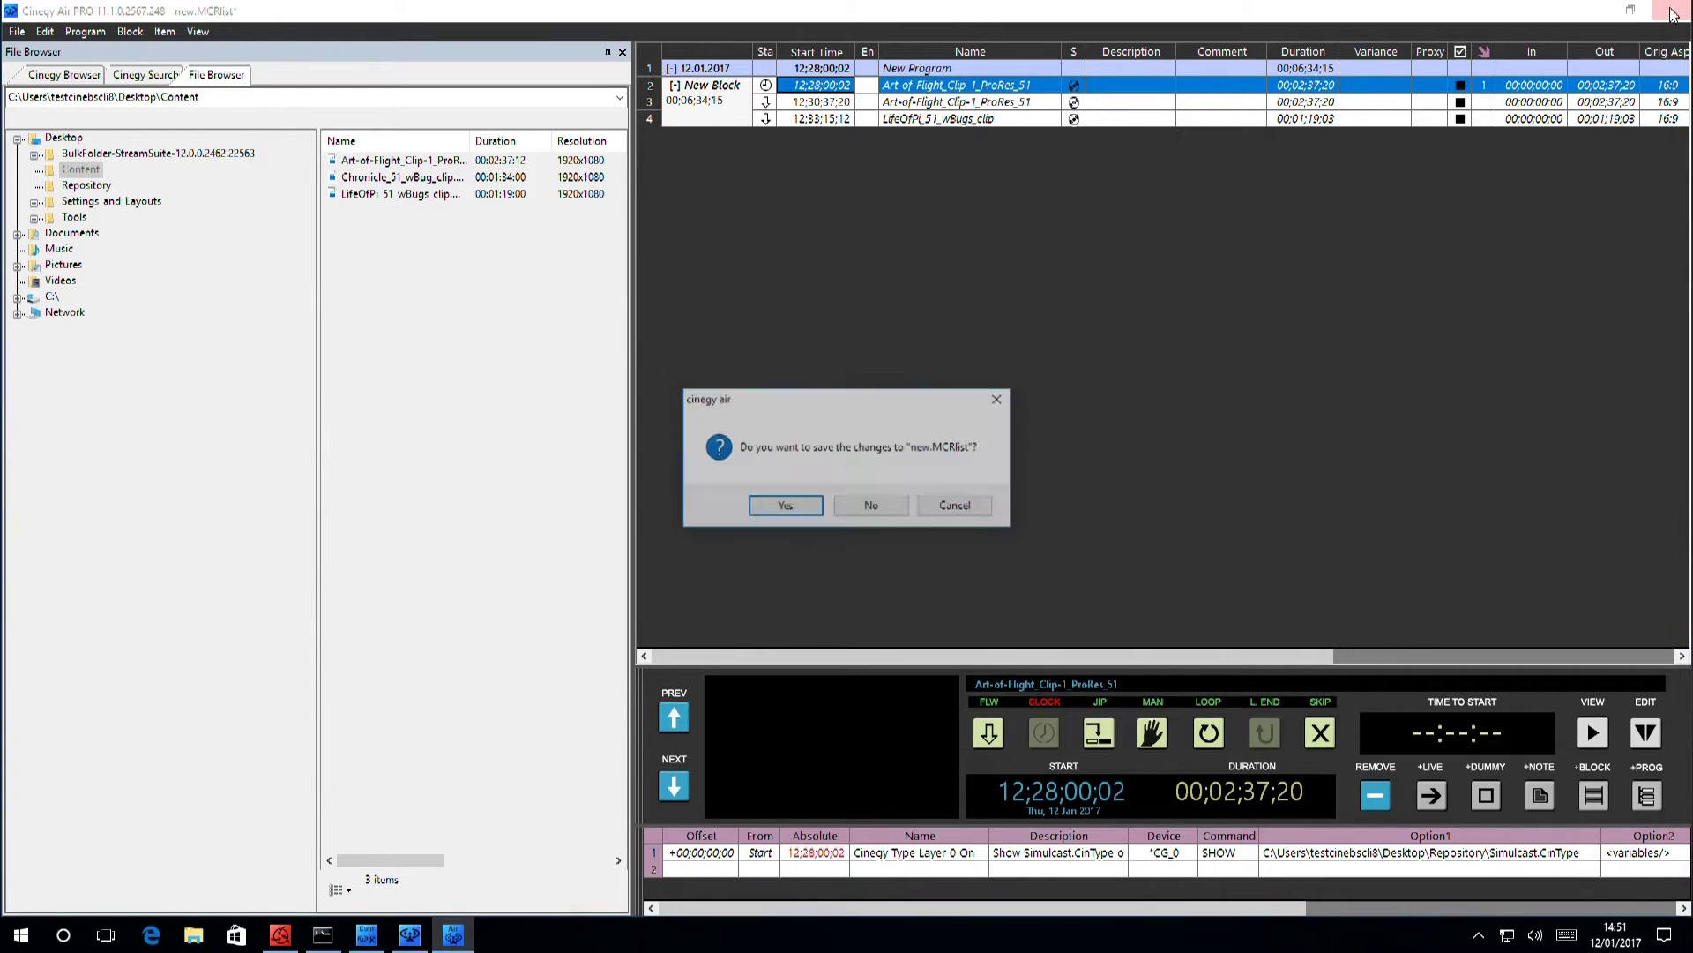
pyautogui.click(888, 508)
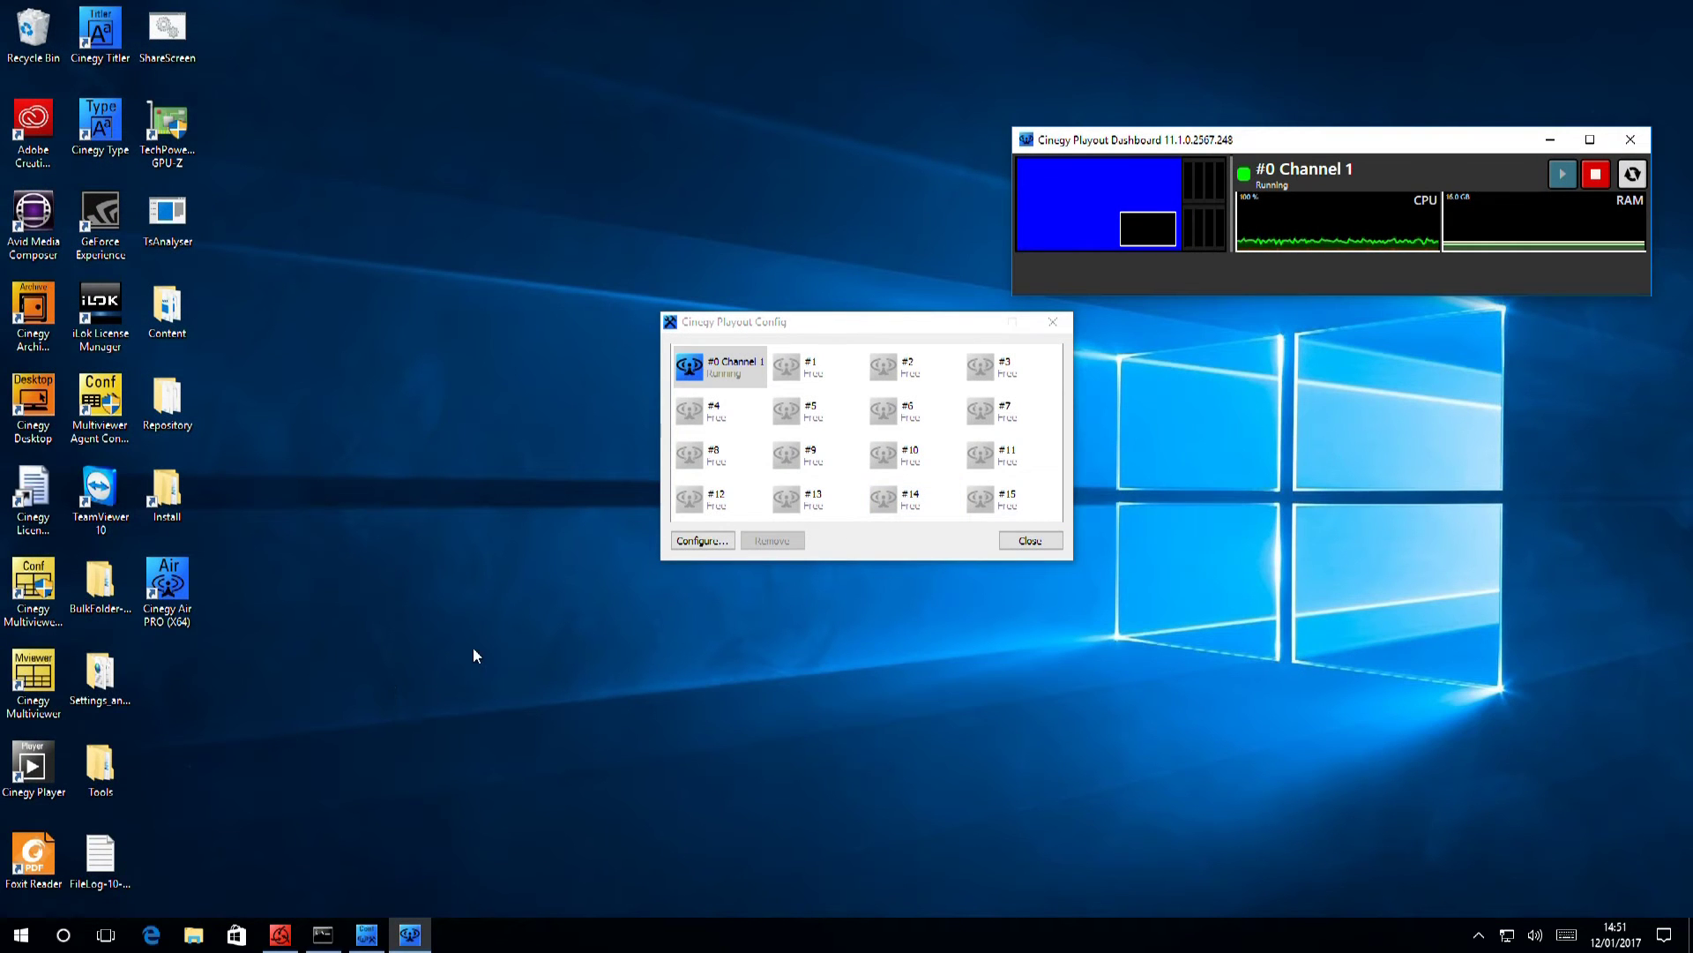
# In Cinegy Air PRO Config, choose Single channel control mode and tick Local for Engine 1.
pyautogui.click(21, 935)
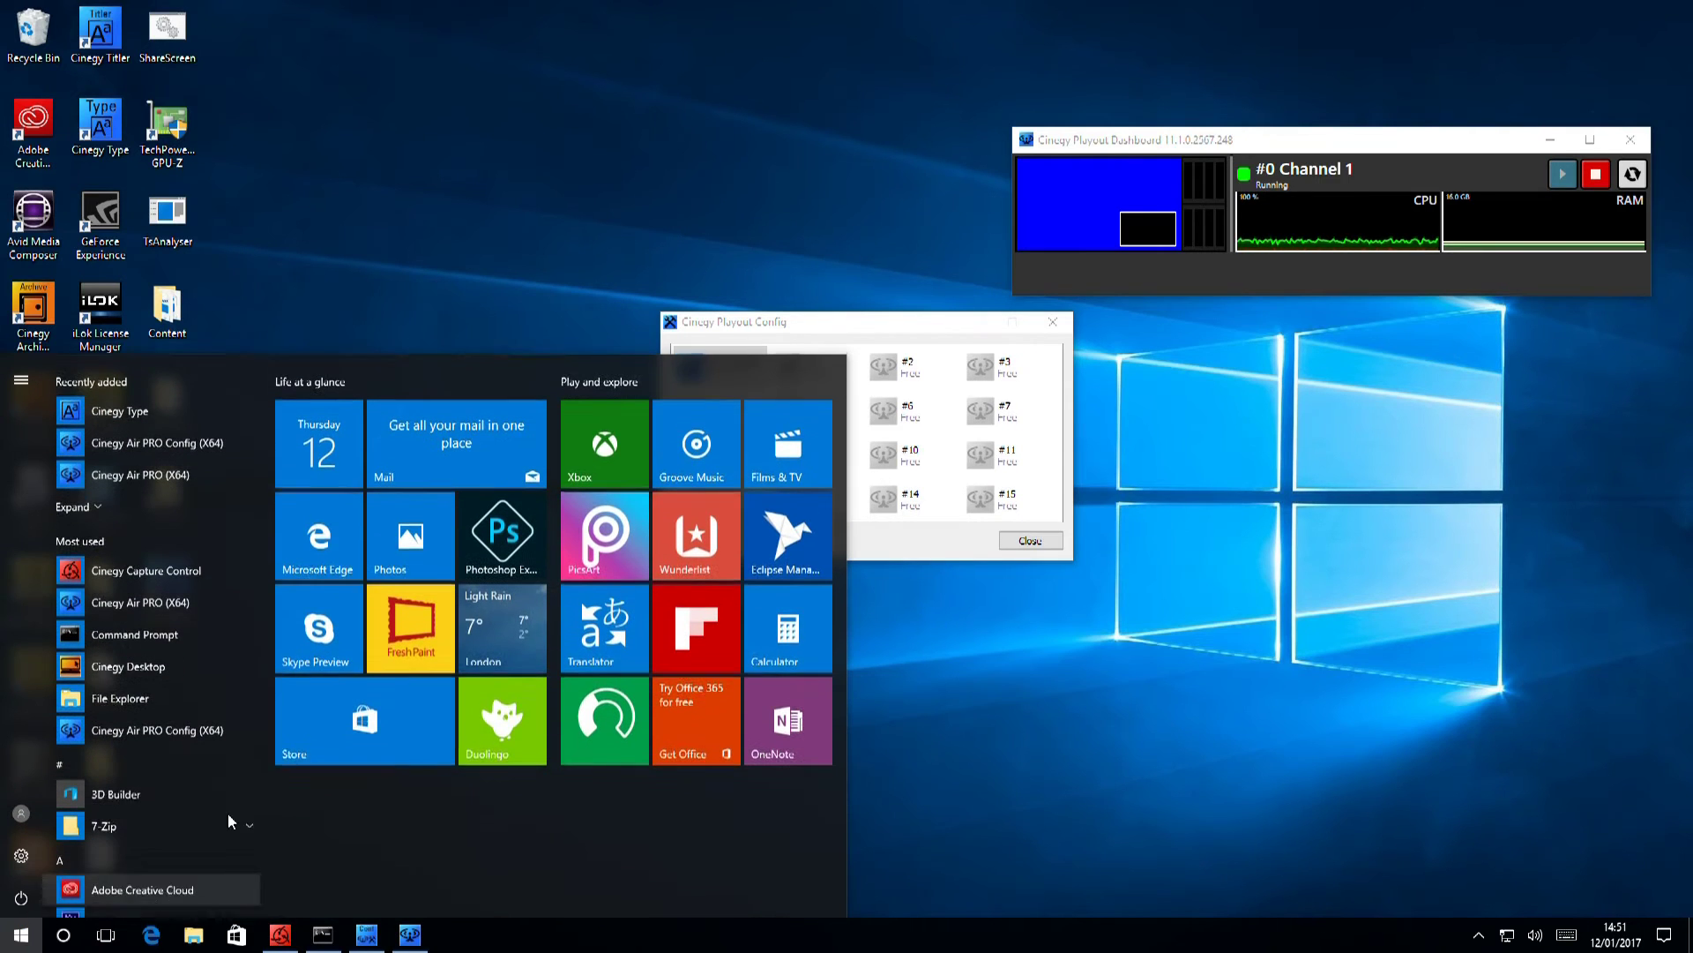
pyautogui.click(203, 443)
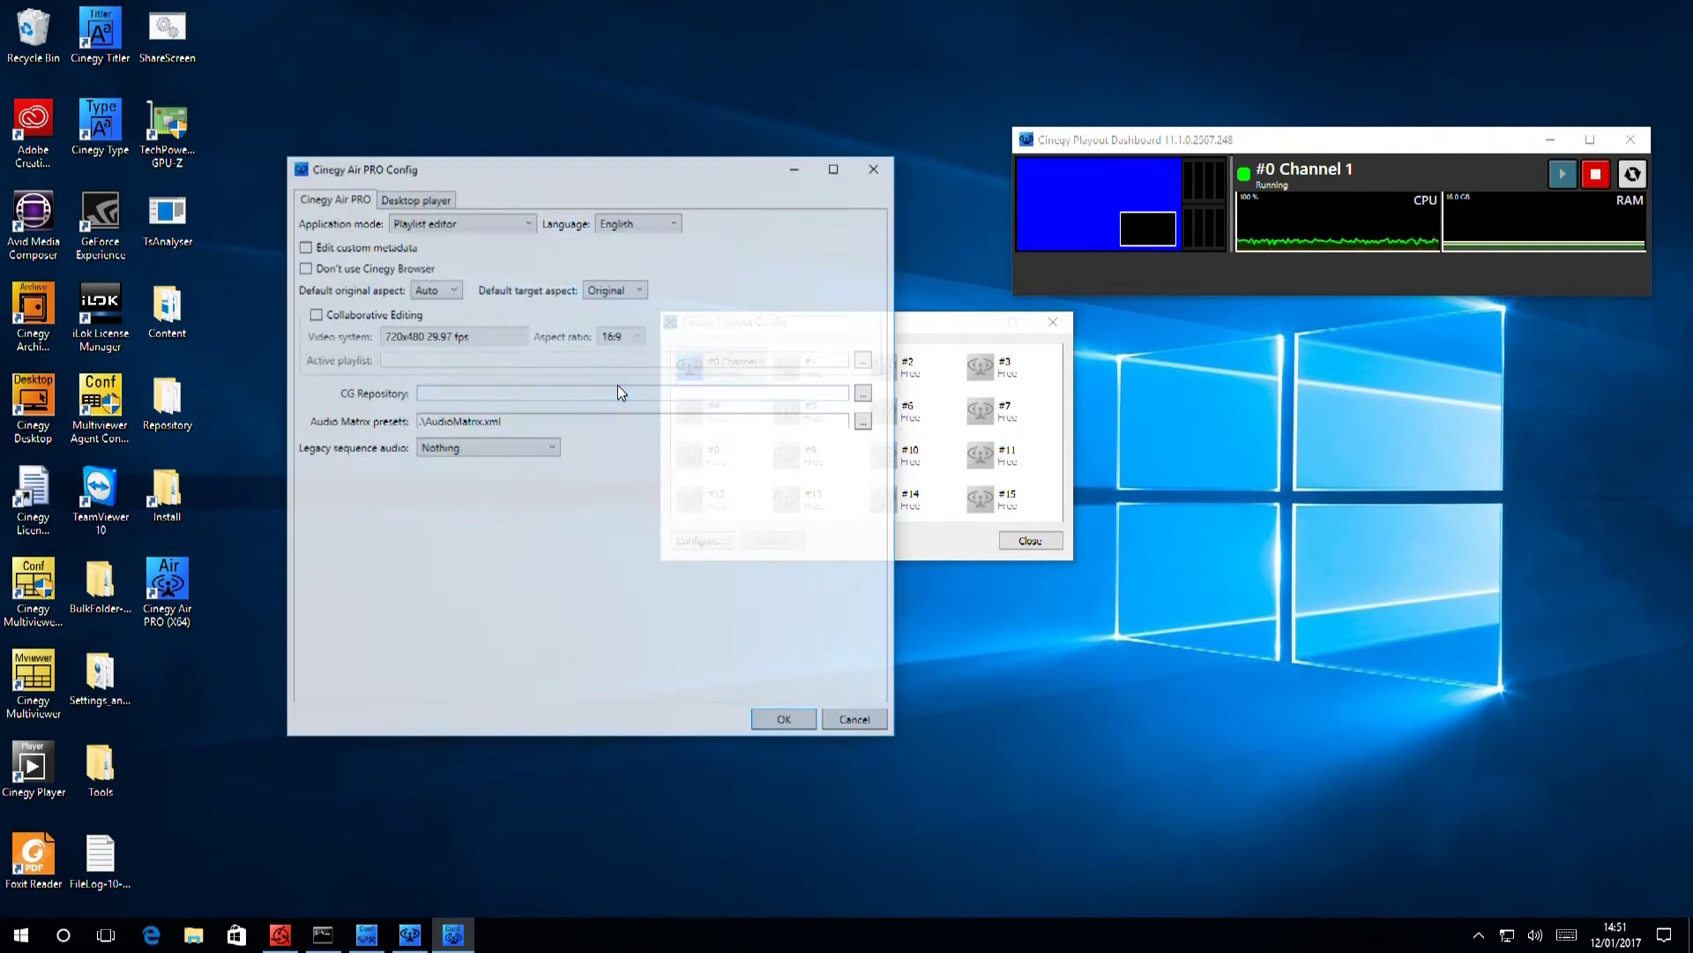
pyautogui.click(488, 226)
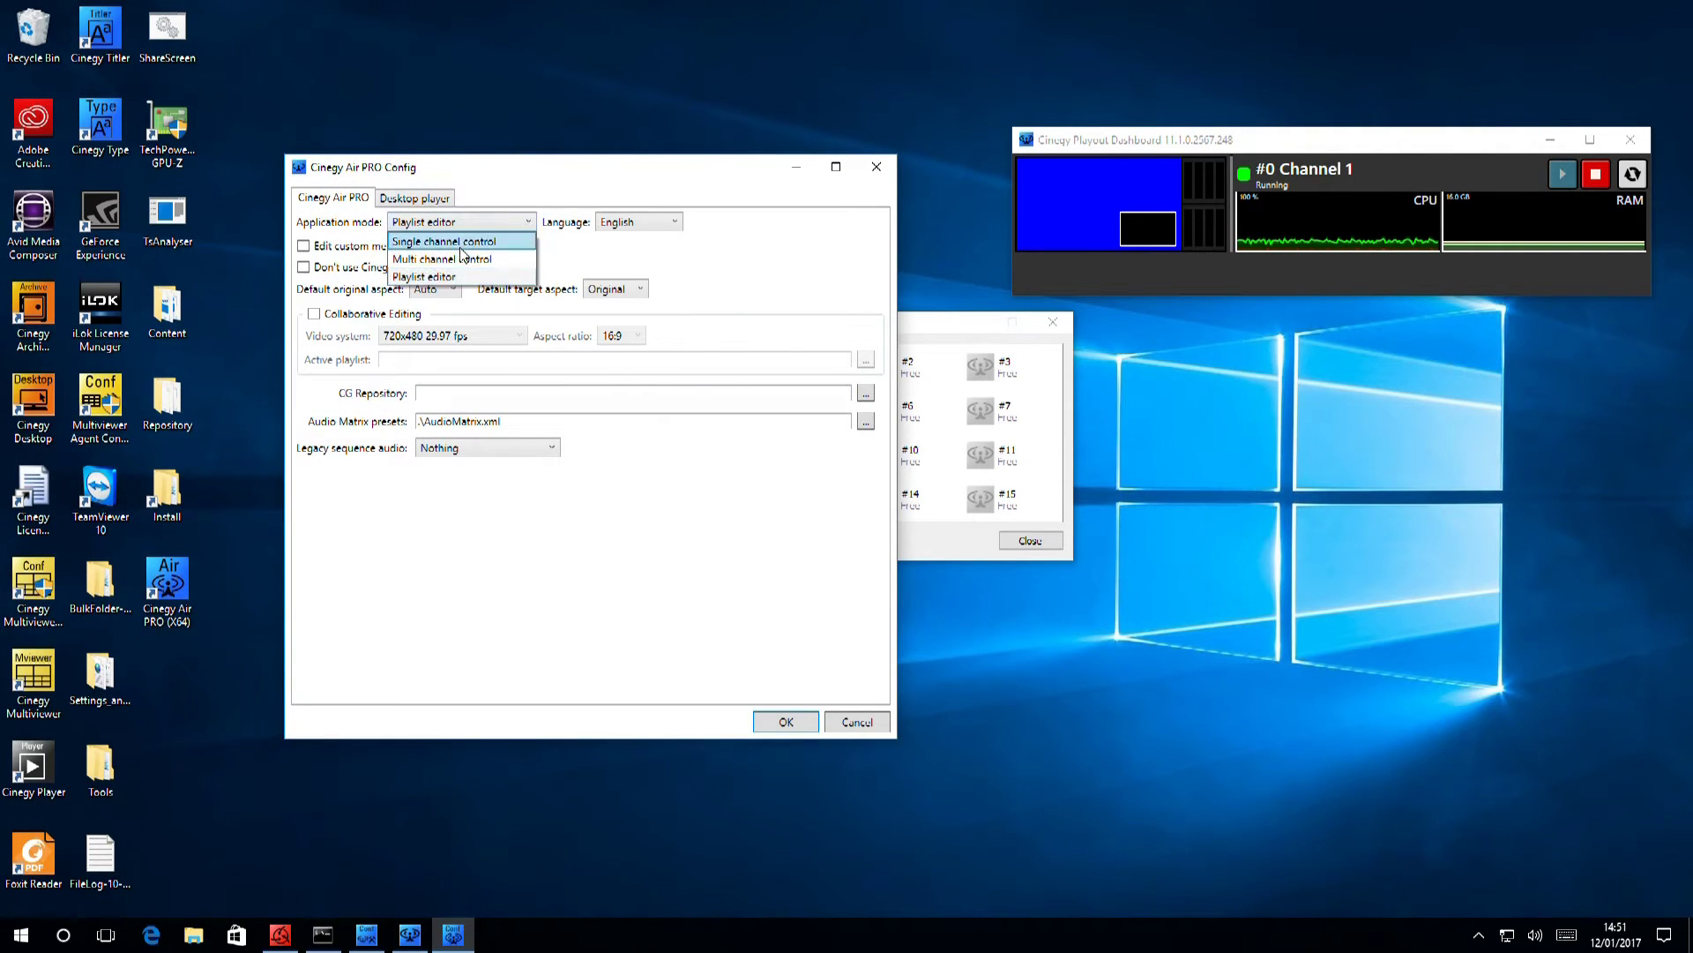
pyautogui.click(460, 242)
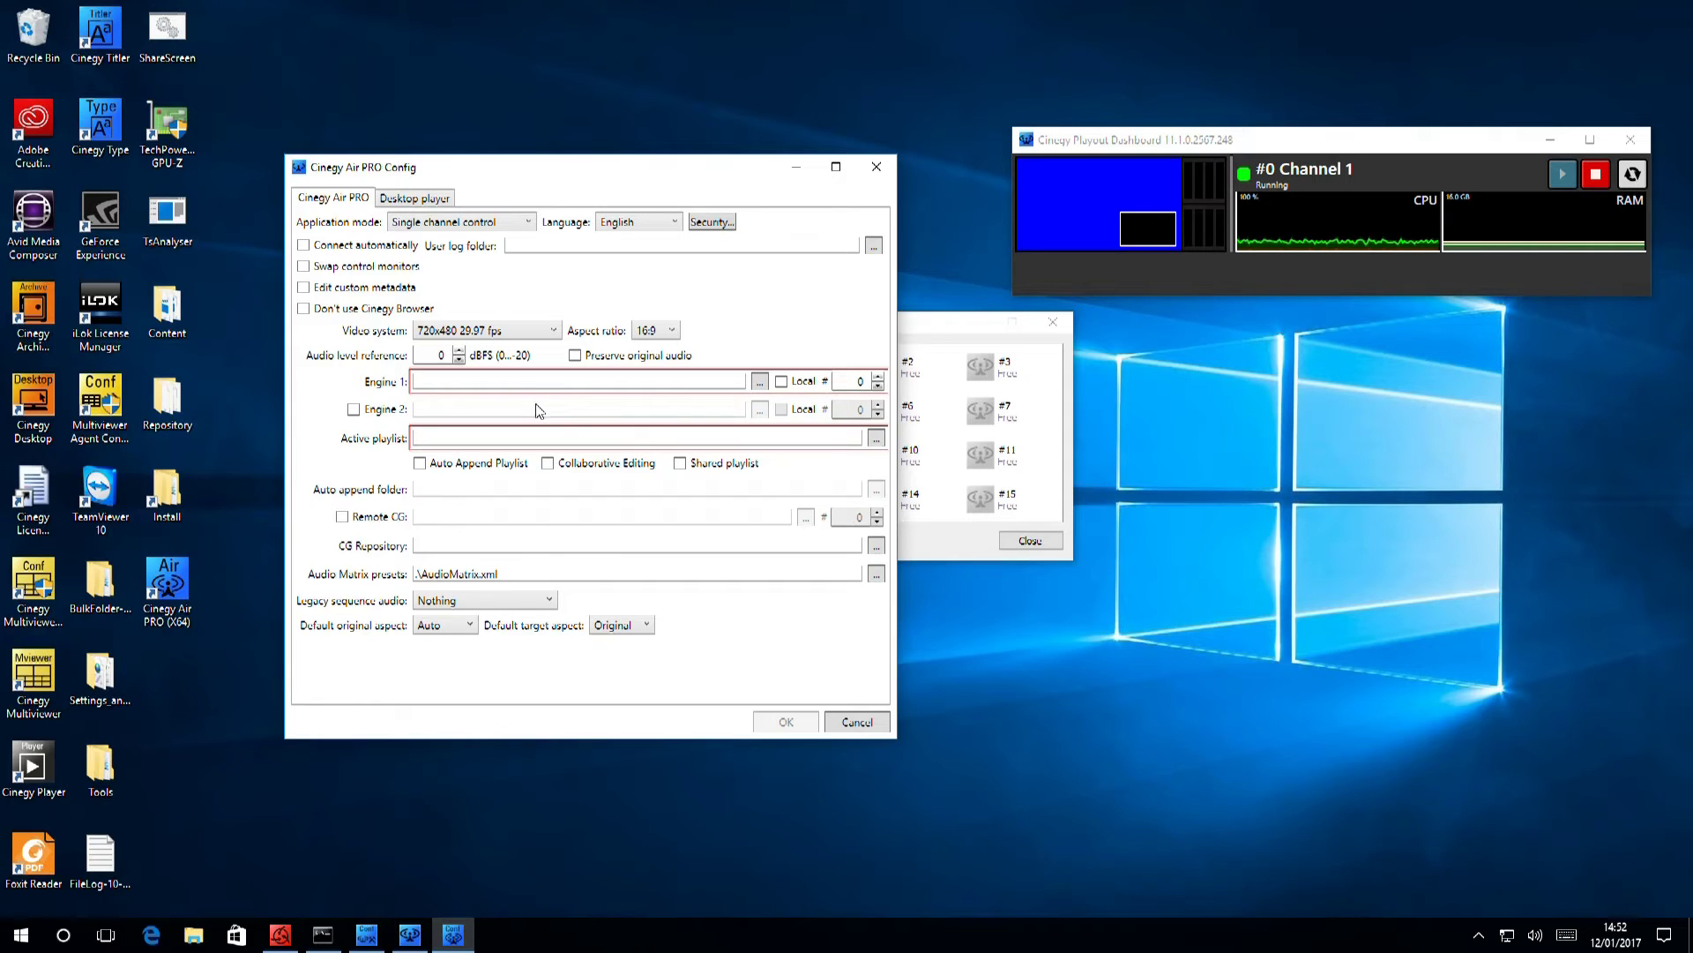
pyautogui.click(782, 383)
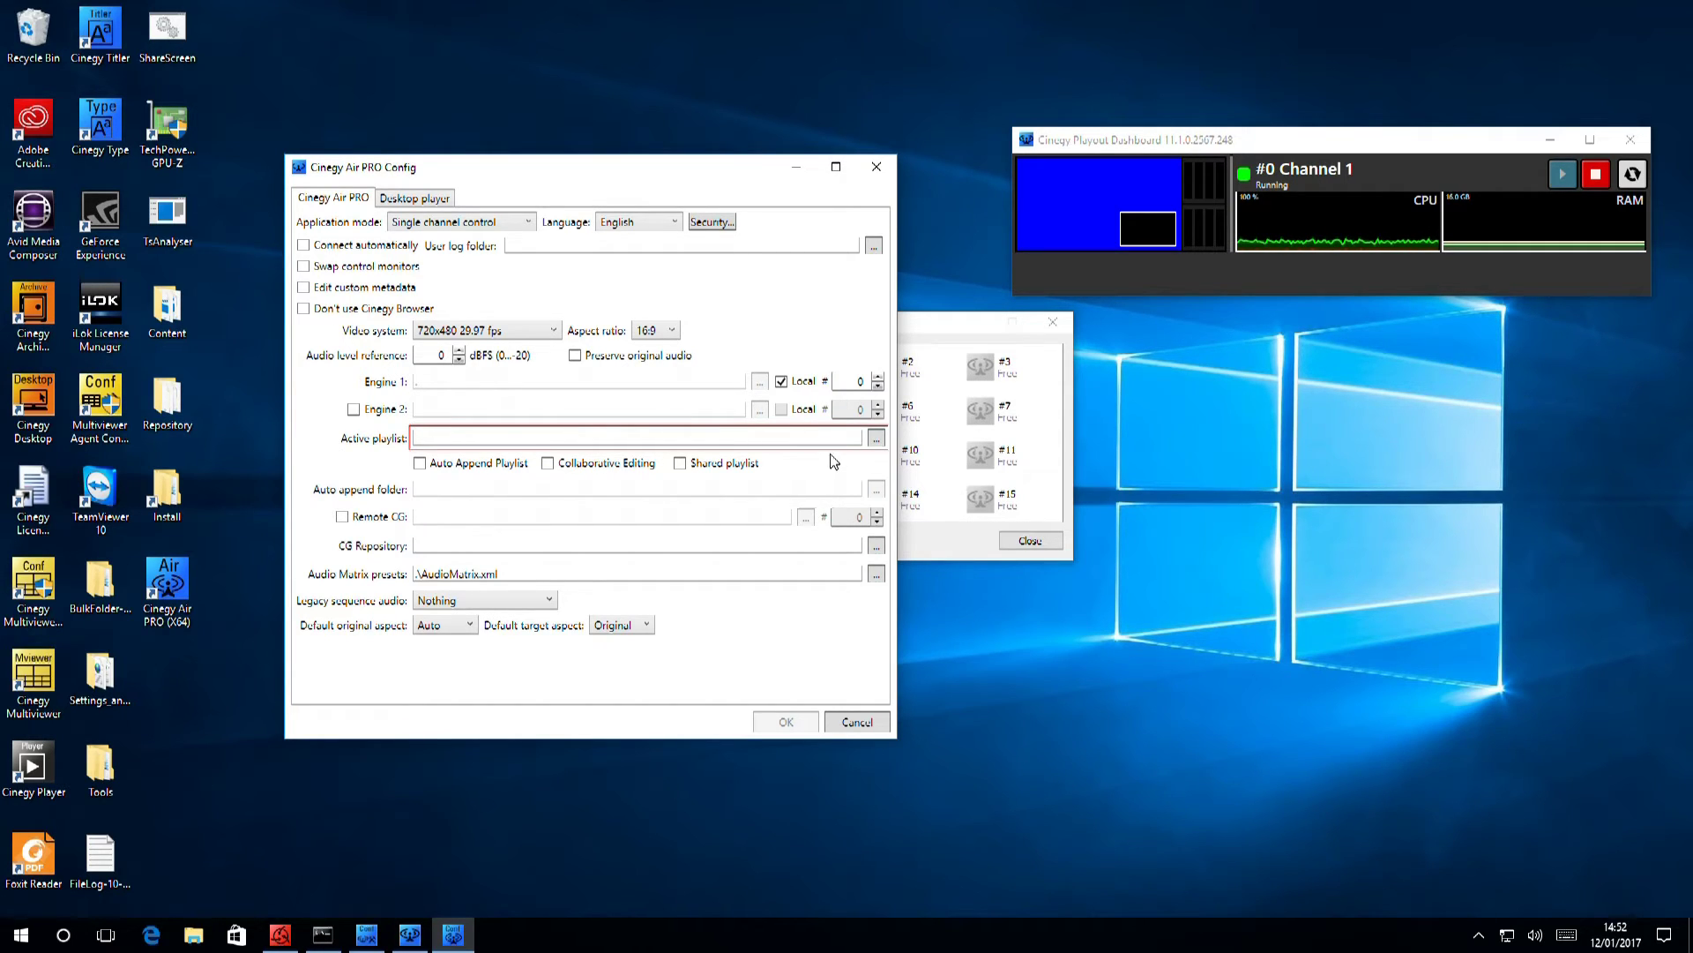
# Set the active playlist to Demo.MCRActive from Documents.
pyautogui.click(876, 438)
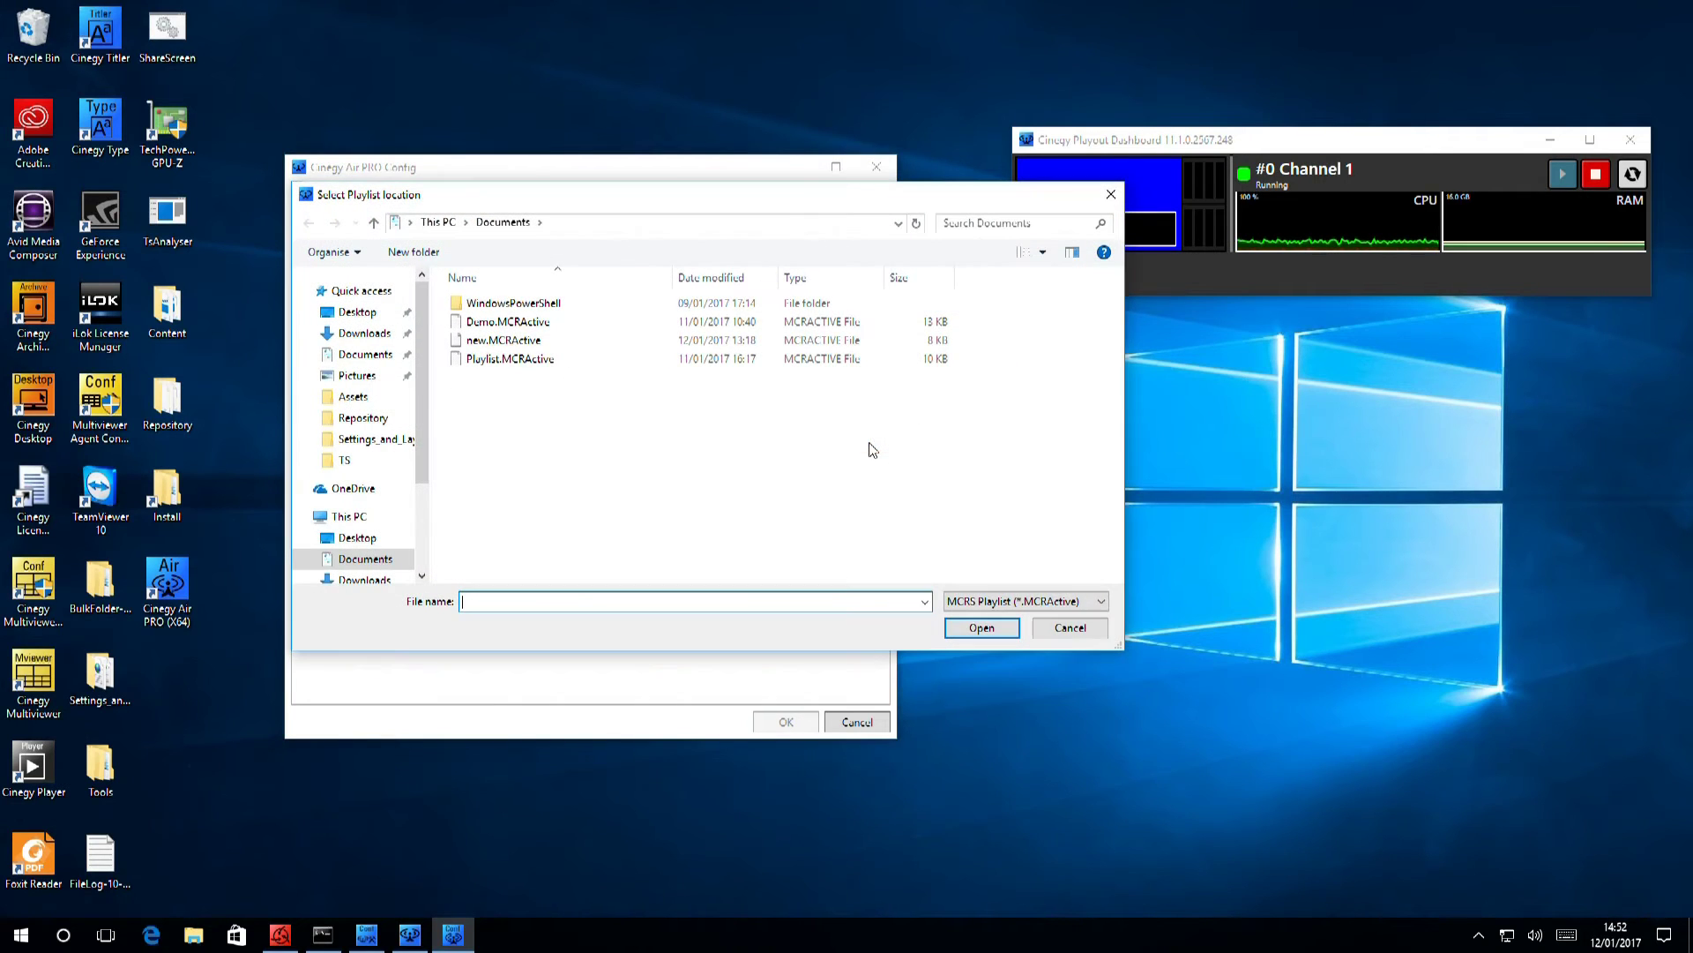
pyautogui.write('demo')
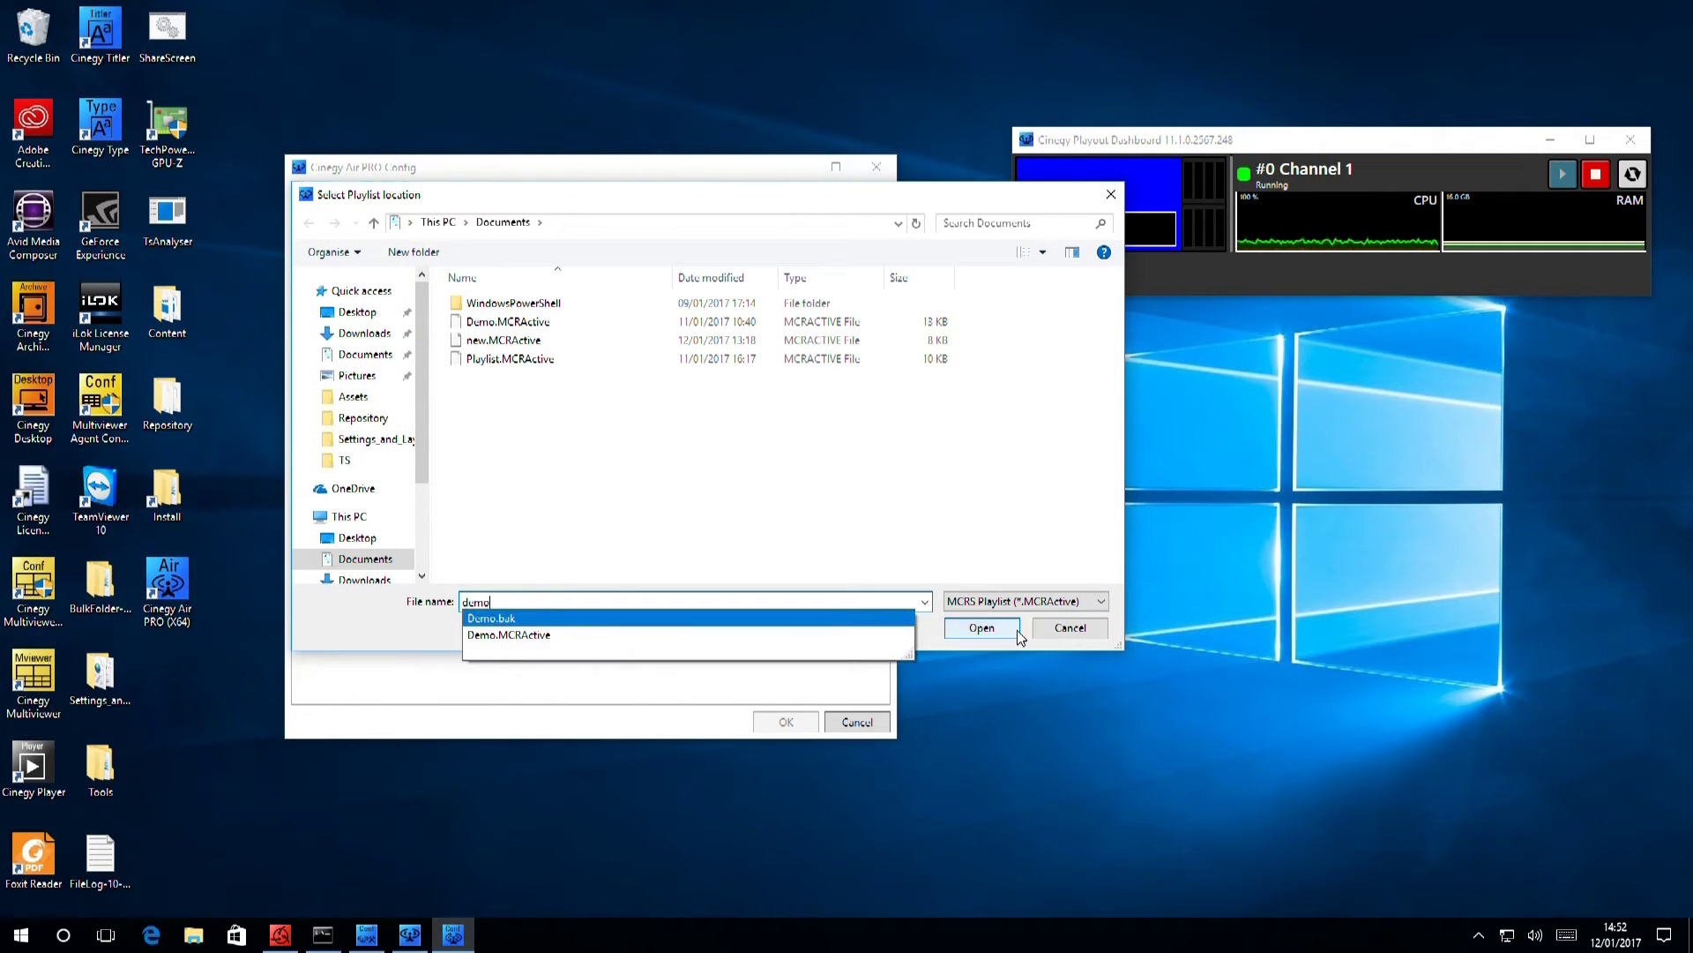
pyautogui.click(986, 628)
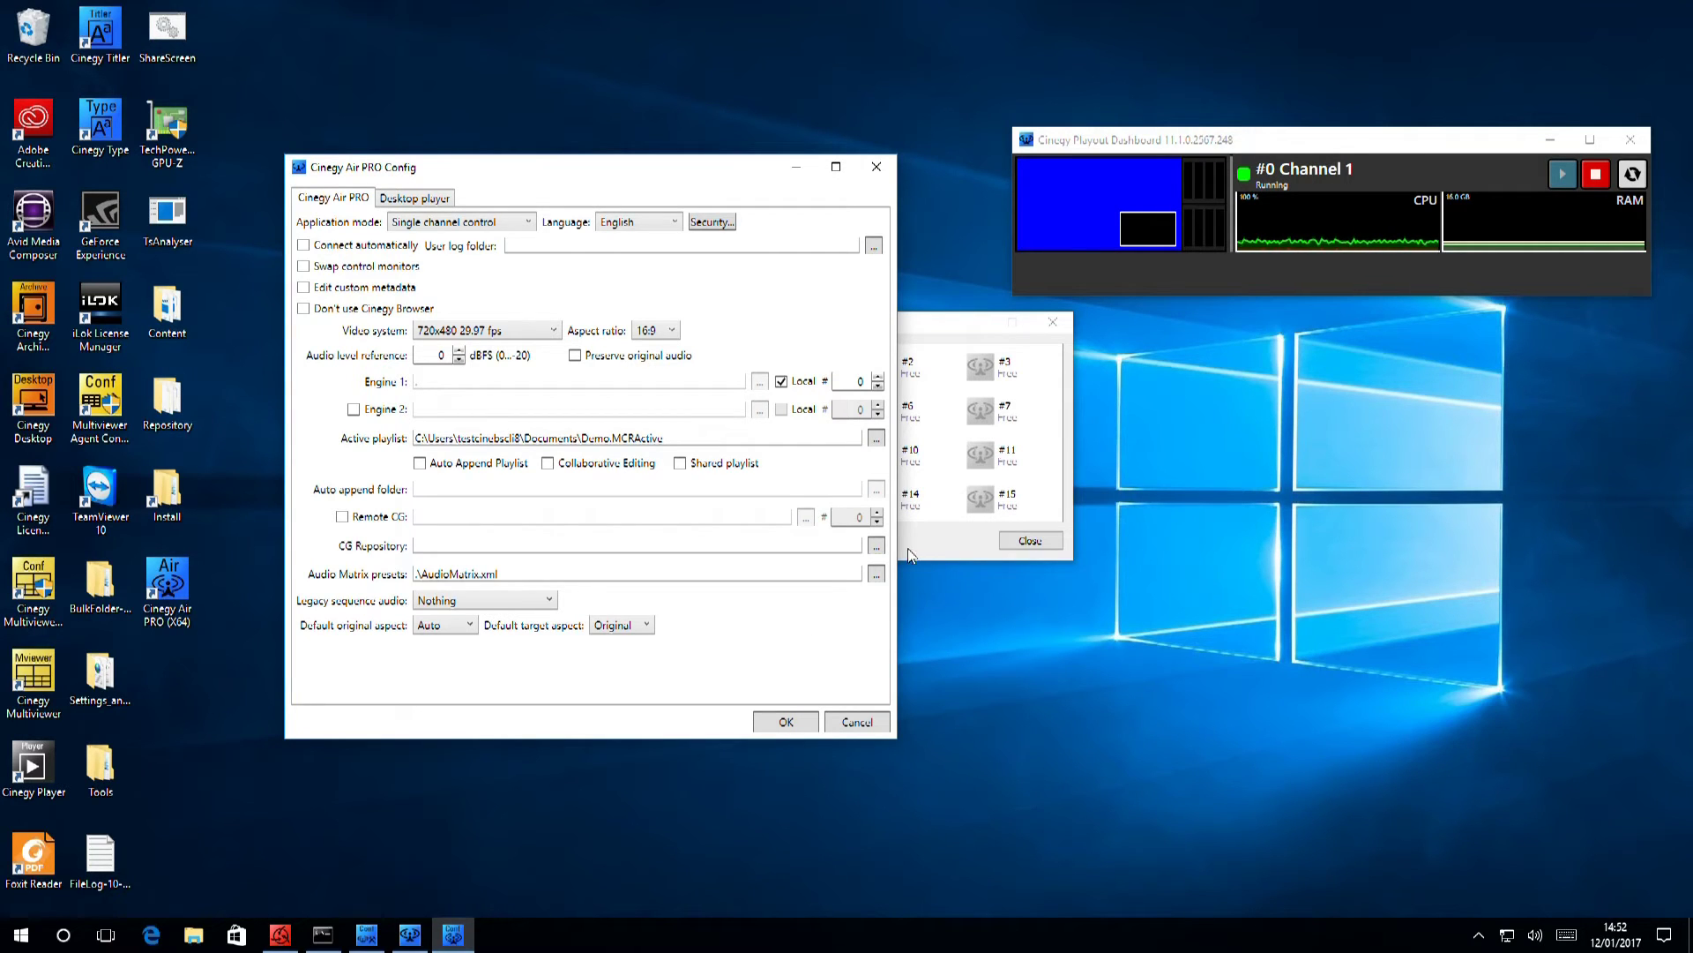
# Set the CG Repository to the Repository folder on the Desktop.
pyautogui.click(877, 547)
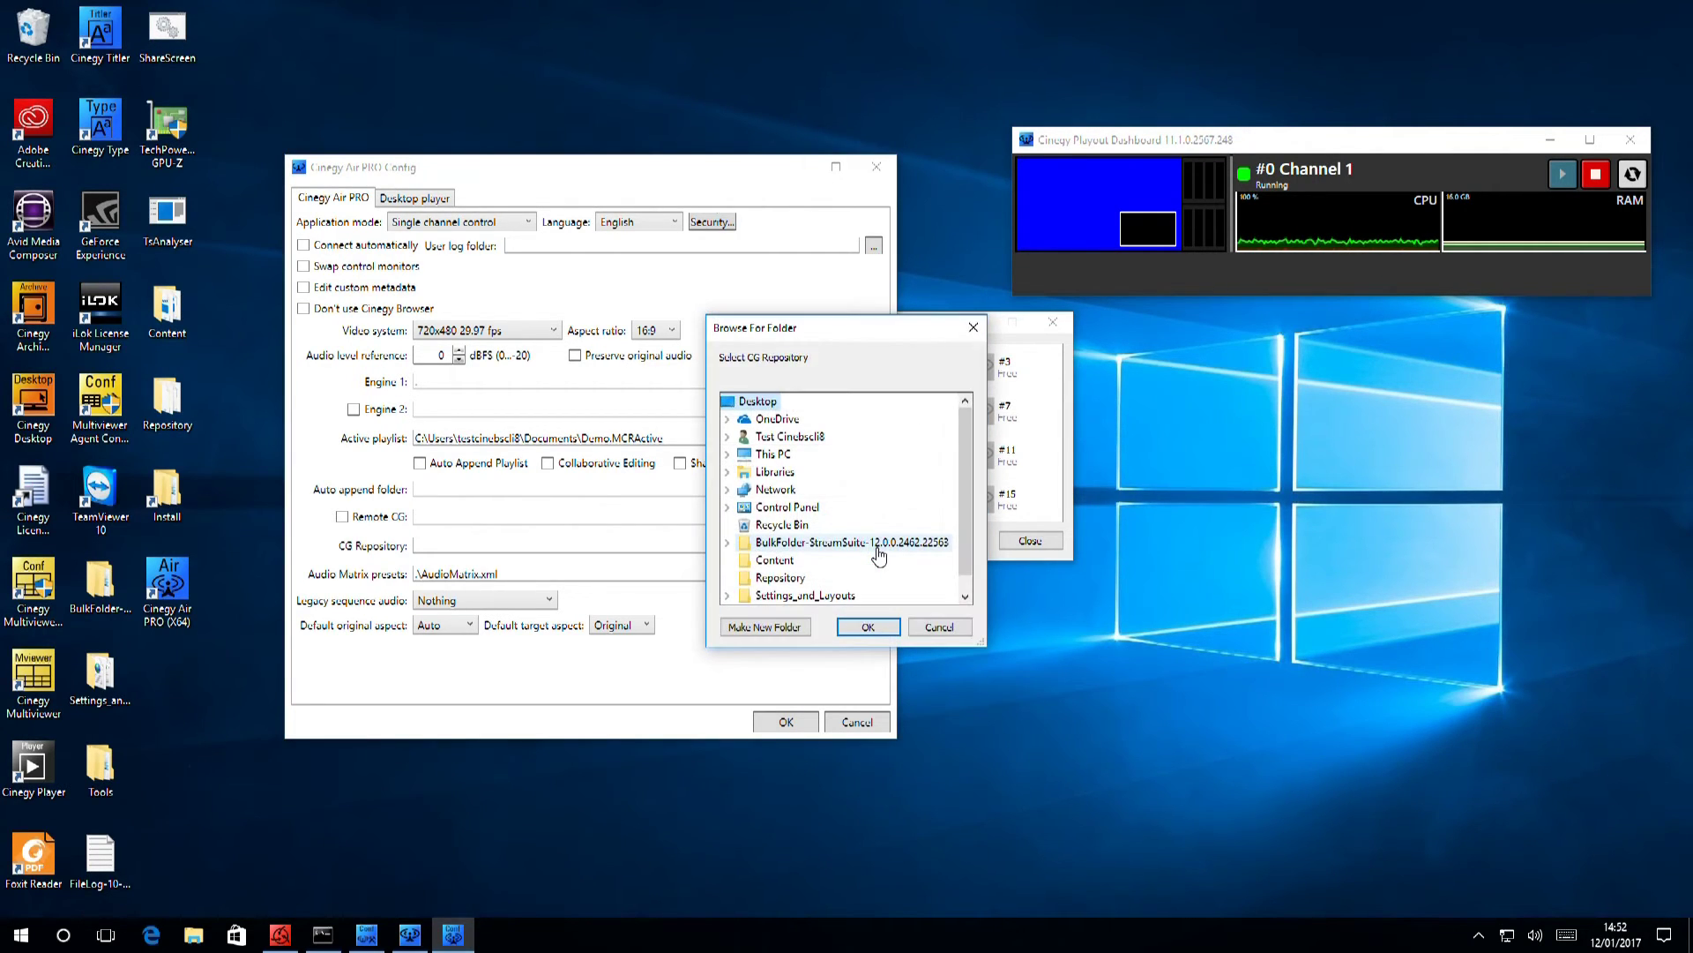
pyautogui.click(792, 578)
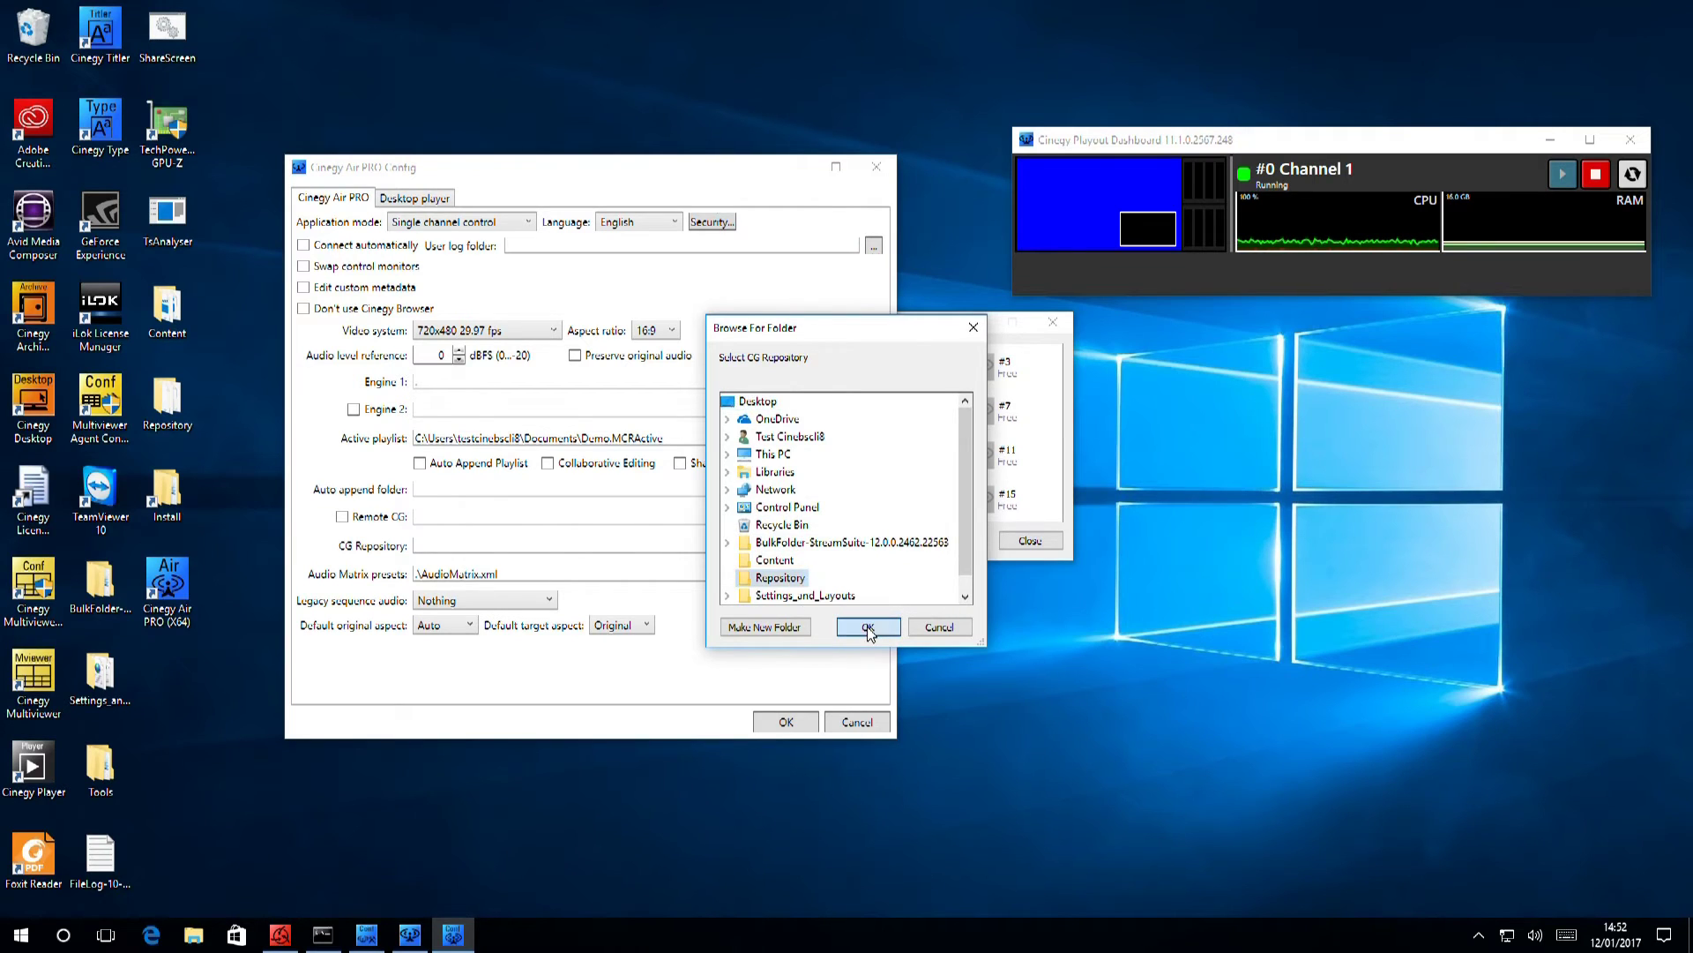
pyautogui.click(868, 627)
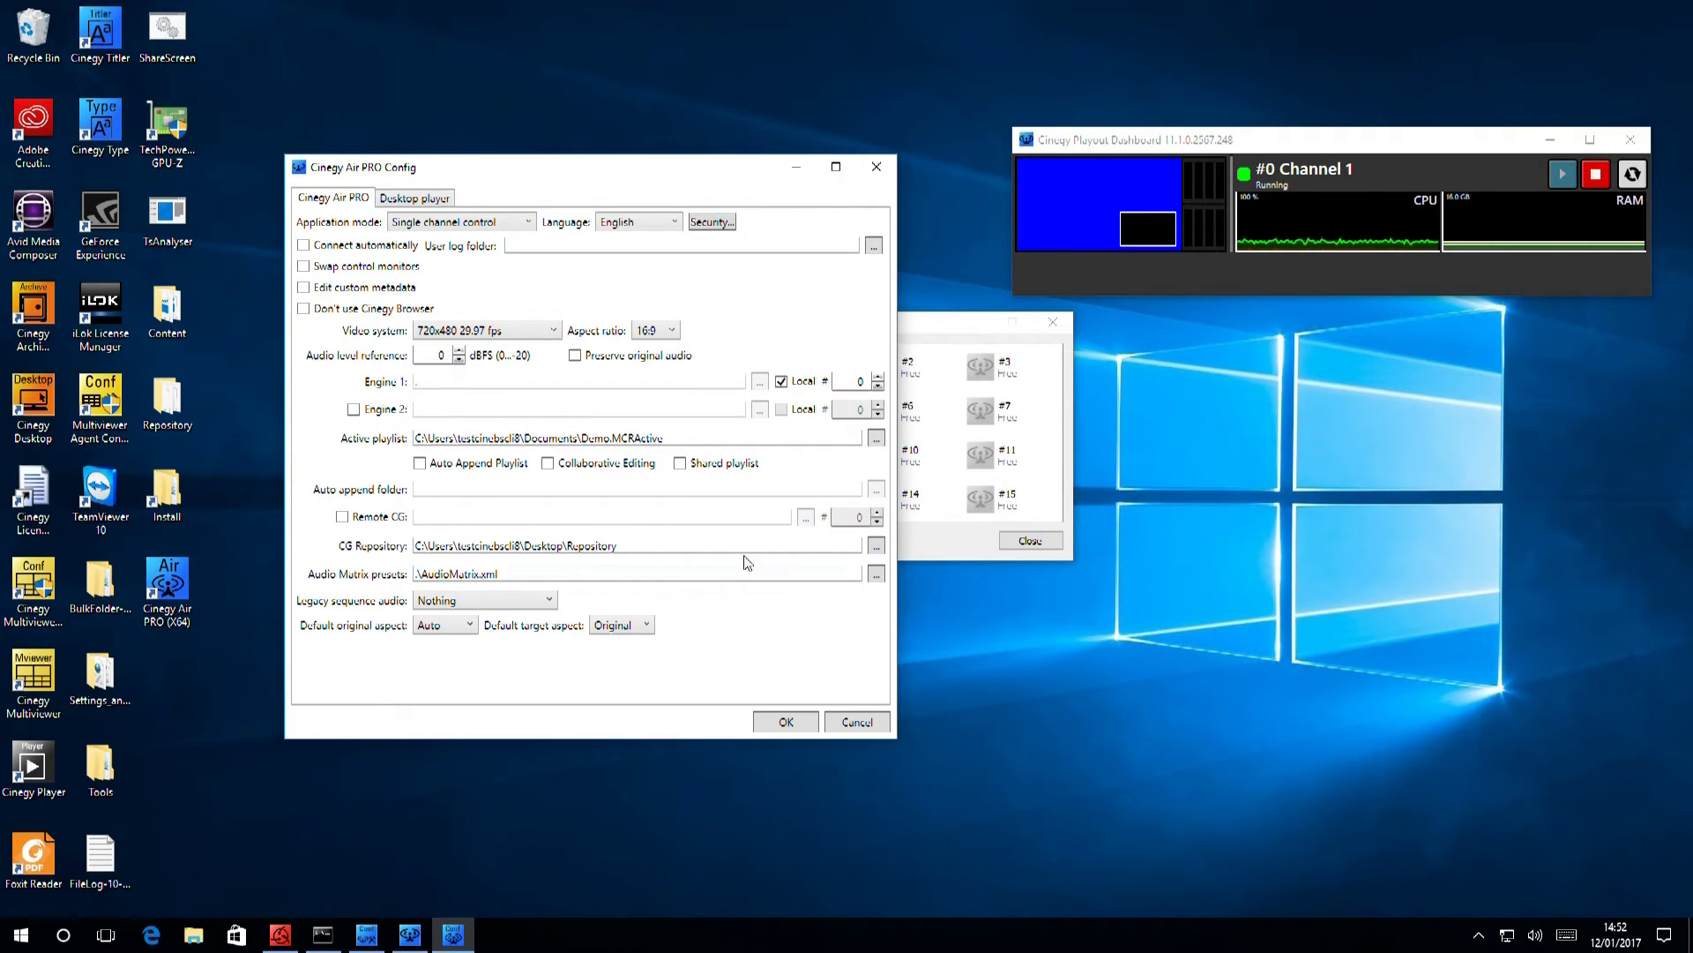
pyautogui.click(553, 331)
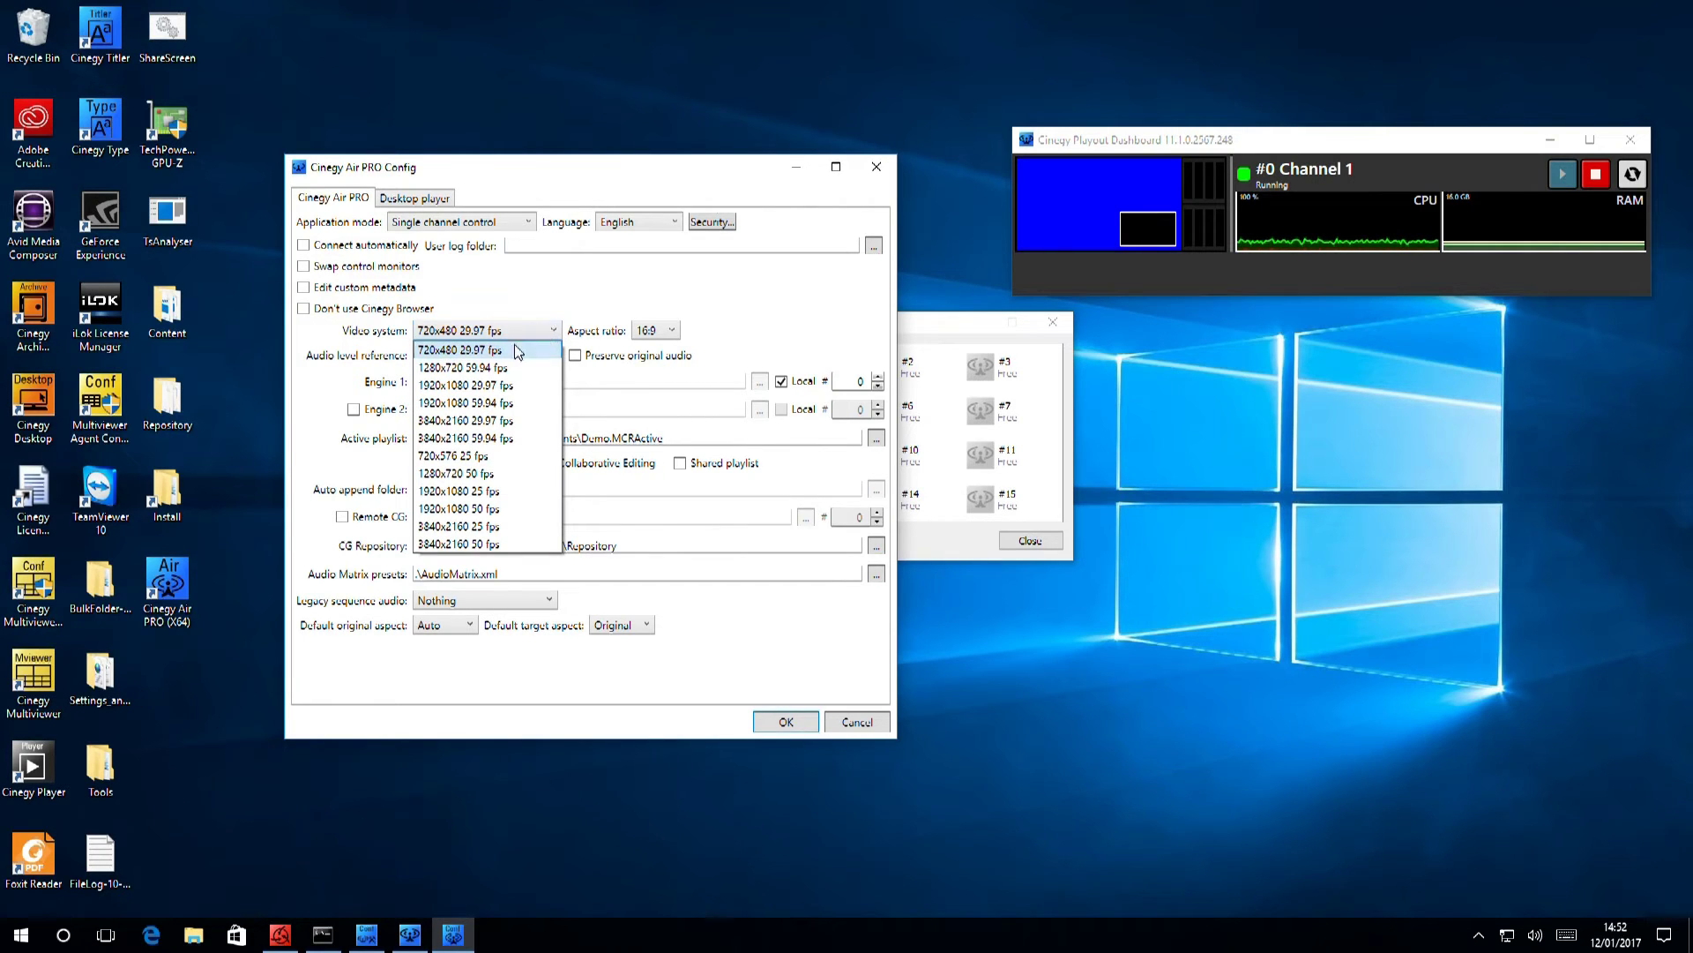
# Choose 1920x1080 29.97 fps as the video system and confirm the configuration with OK.
pyautogui.click(483, 385)
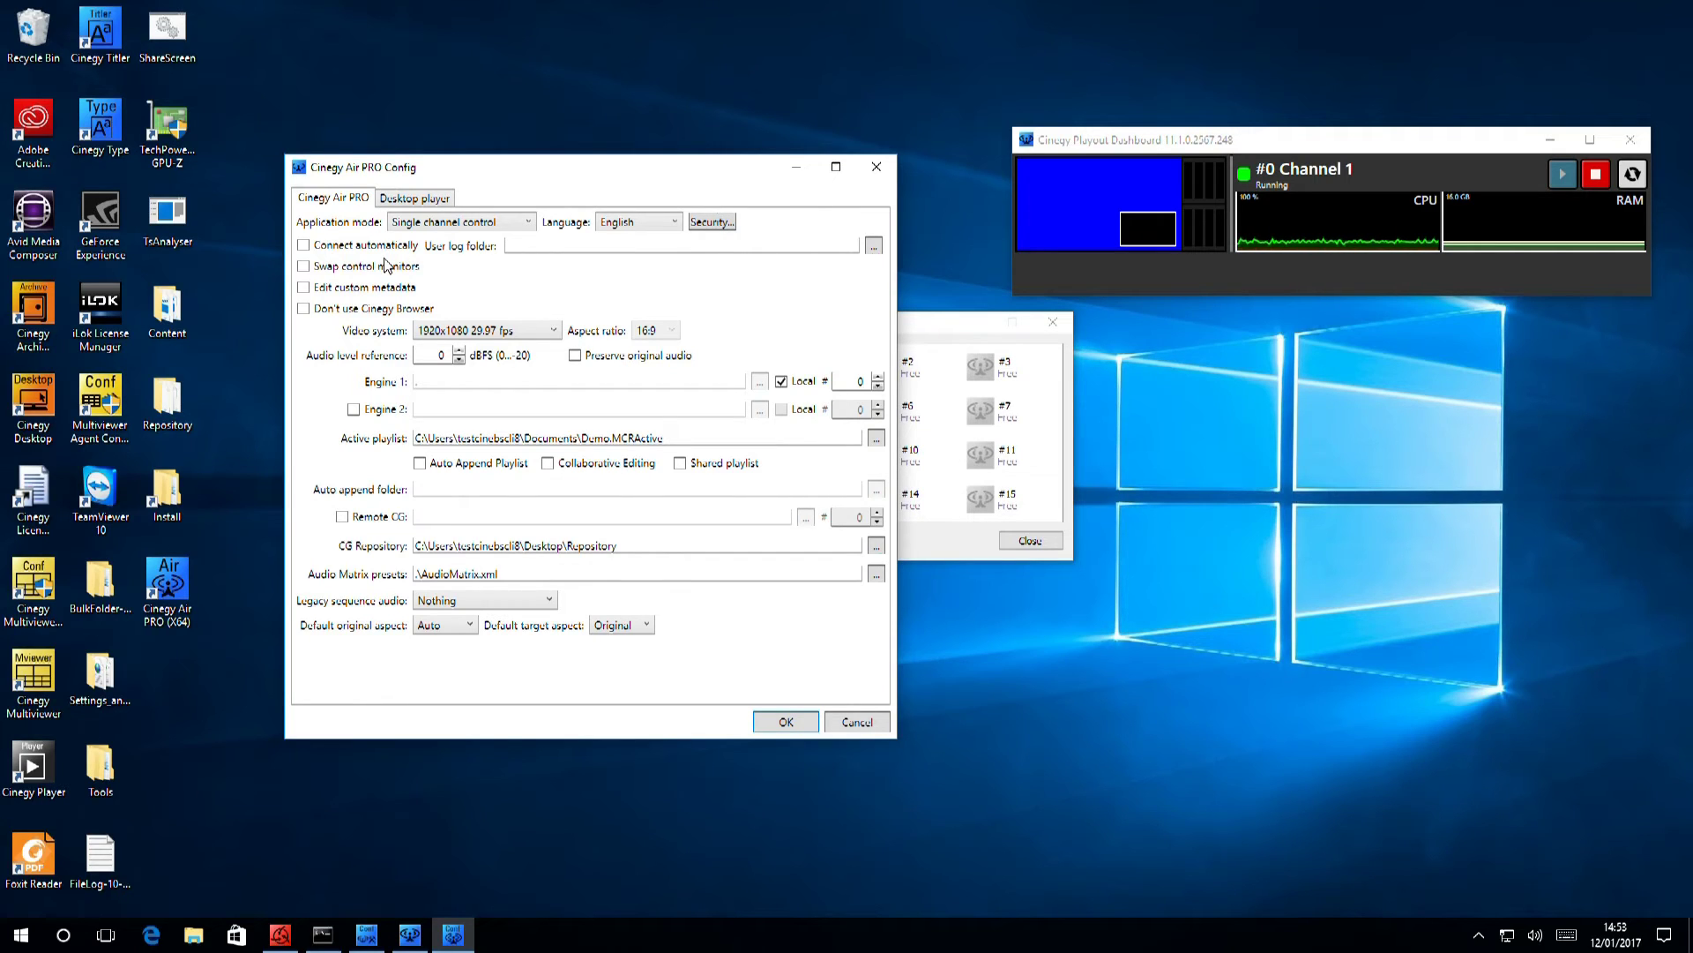
pyautogui.click(788, 722)
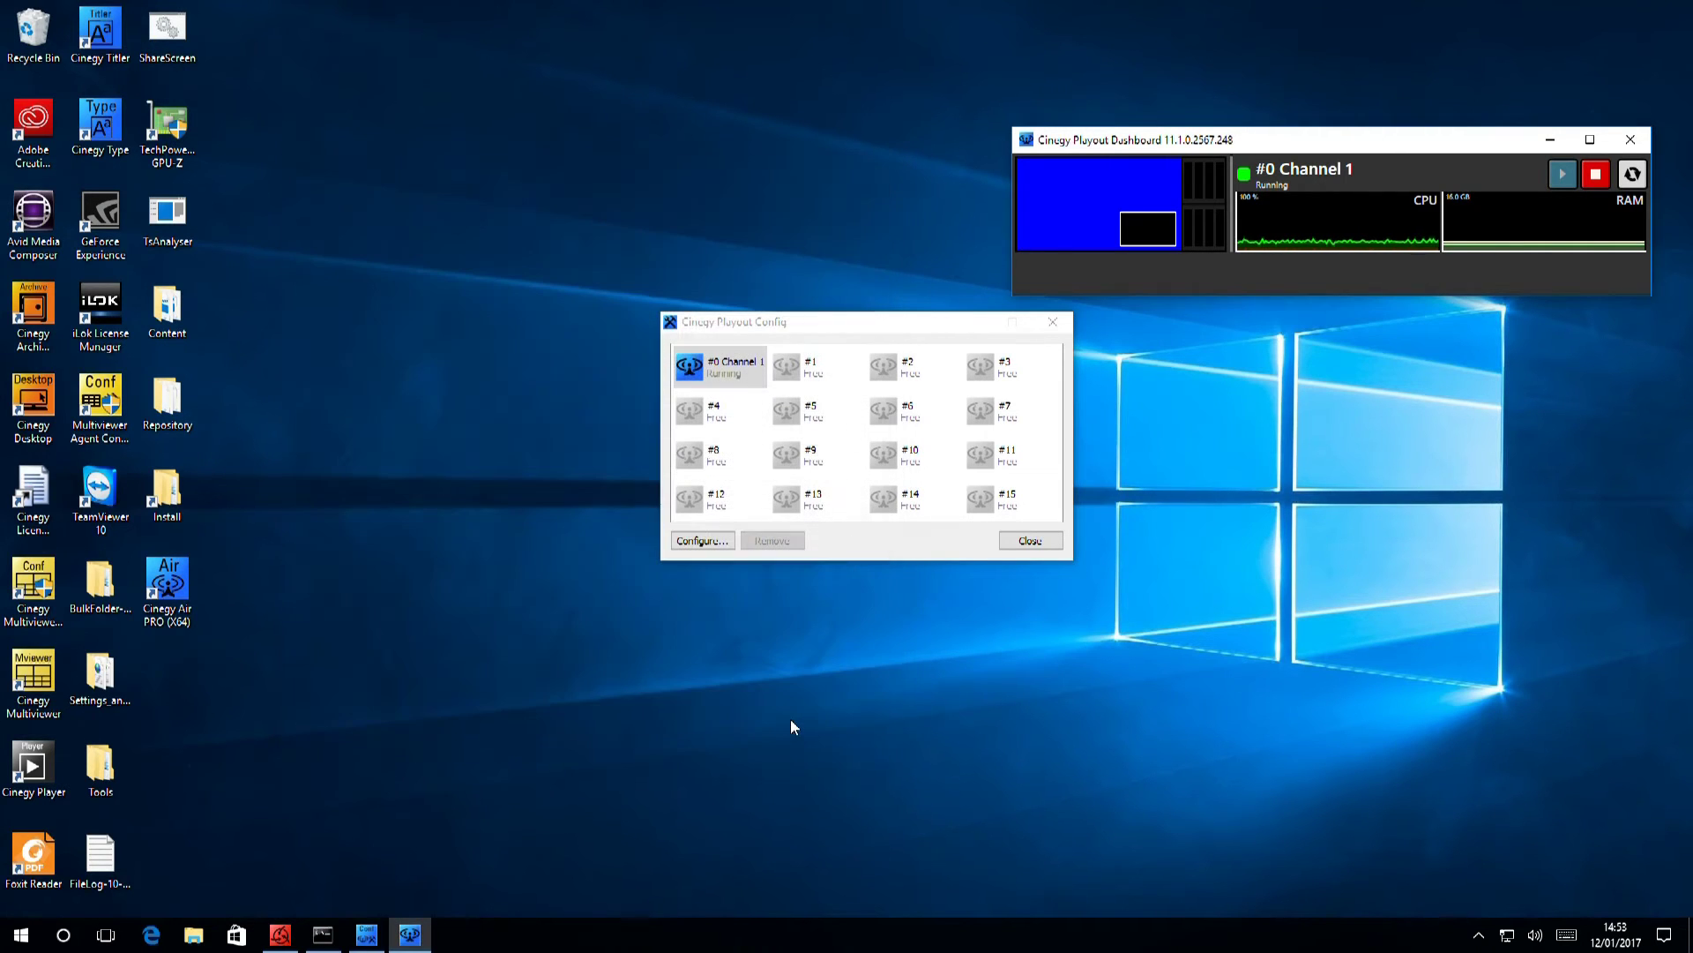
# Launch Cinegy Air PRO (X64) from the desktop and connect the Demo.MCRActive playlist to the engine with CONN.
pyautogui.doubleClick(167, 583)
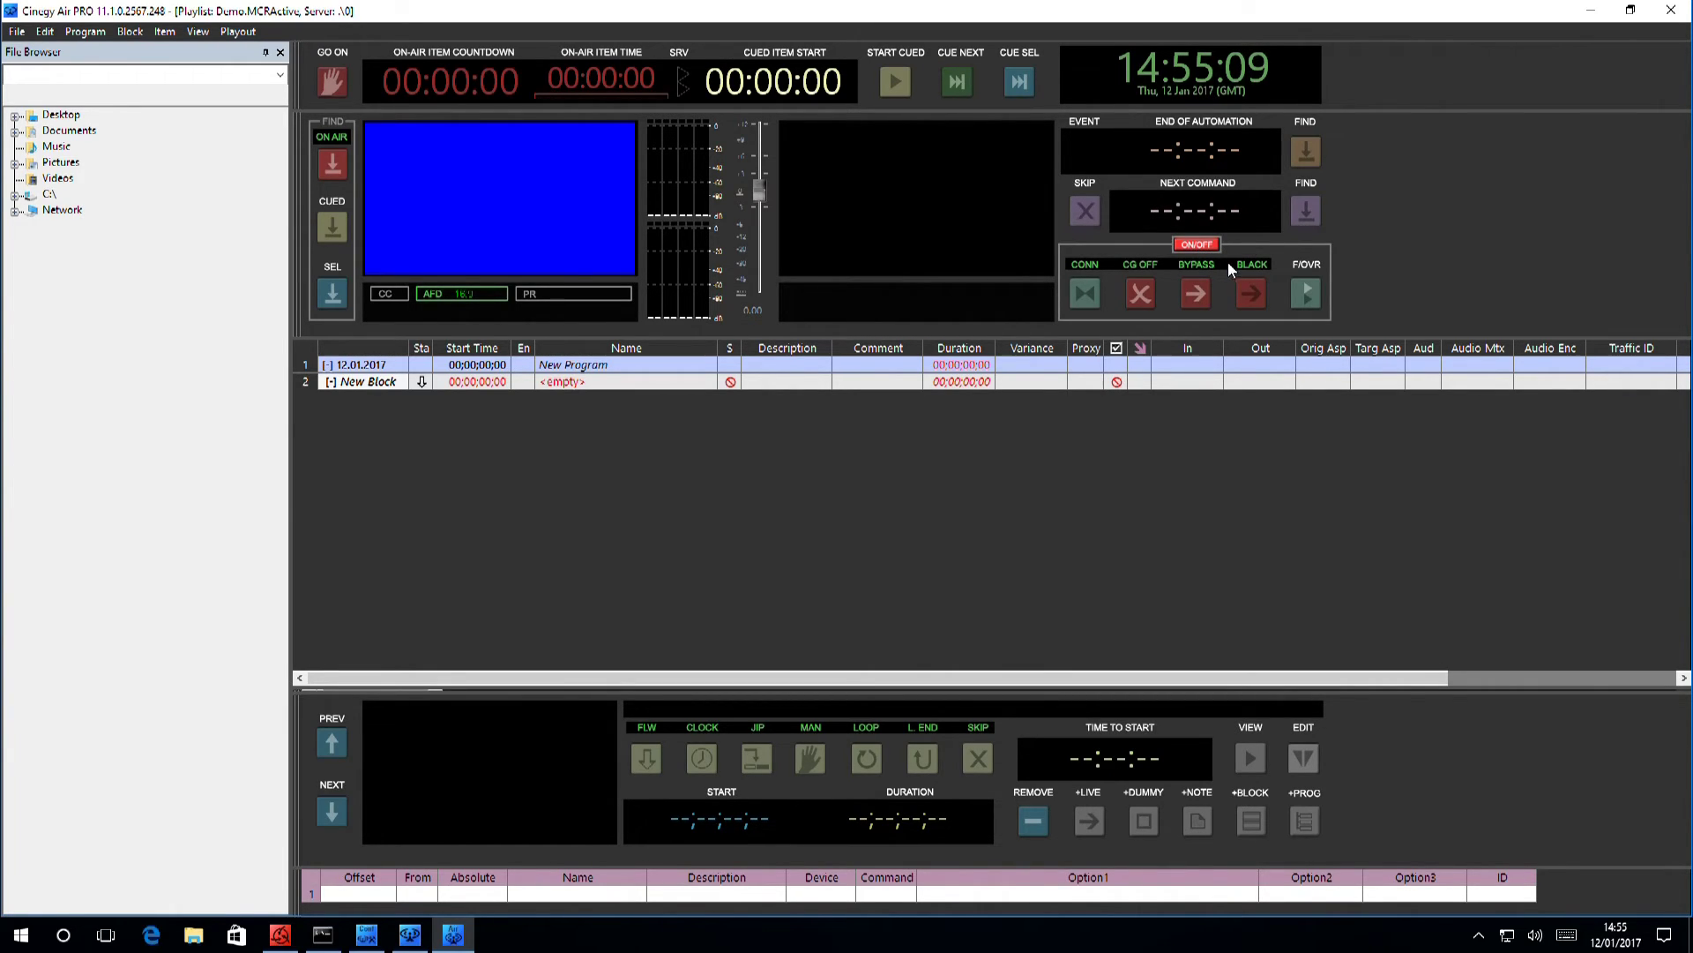
pyautogui.click(1084, 296)
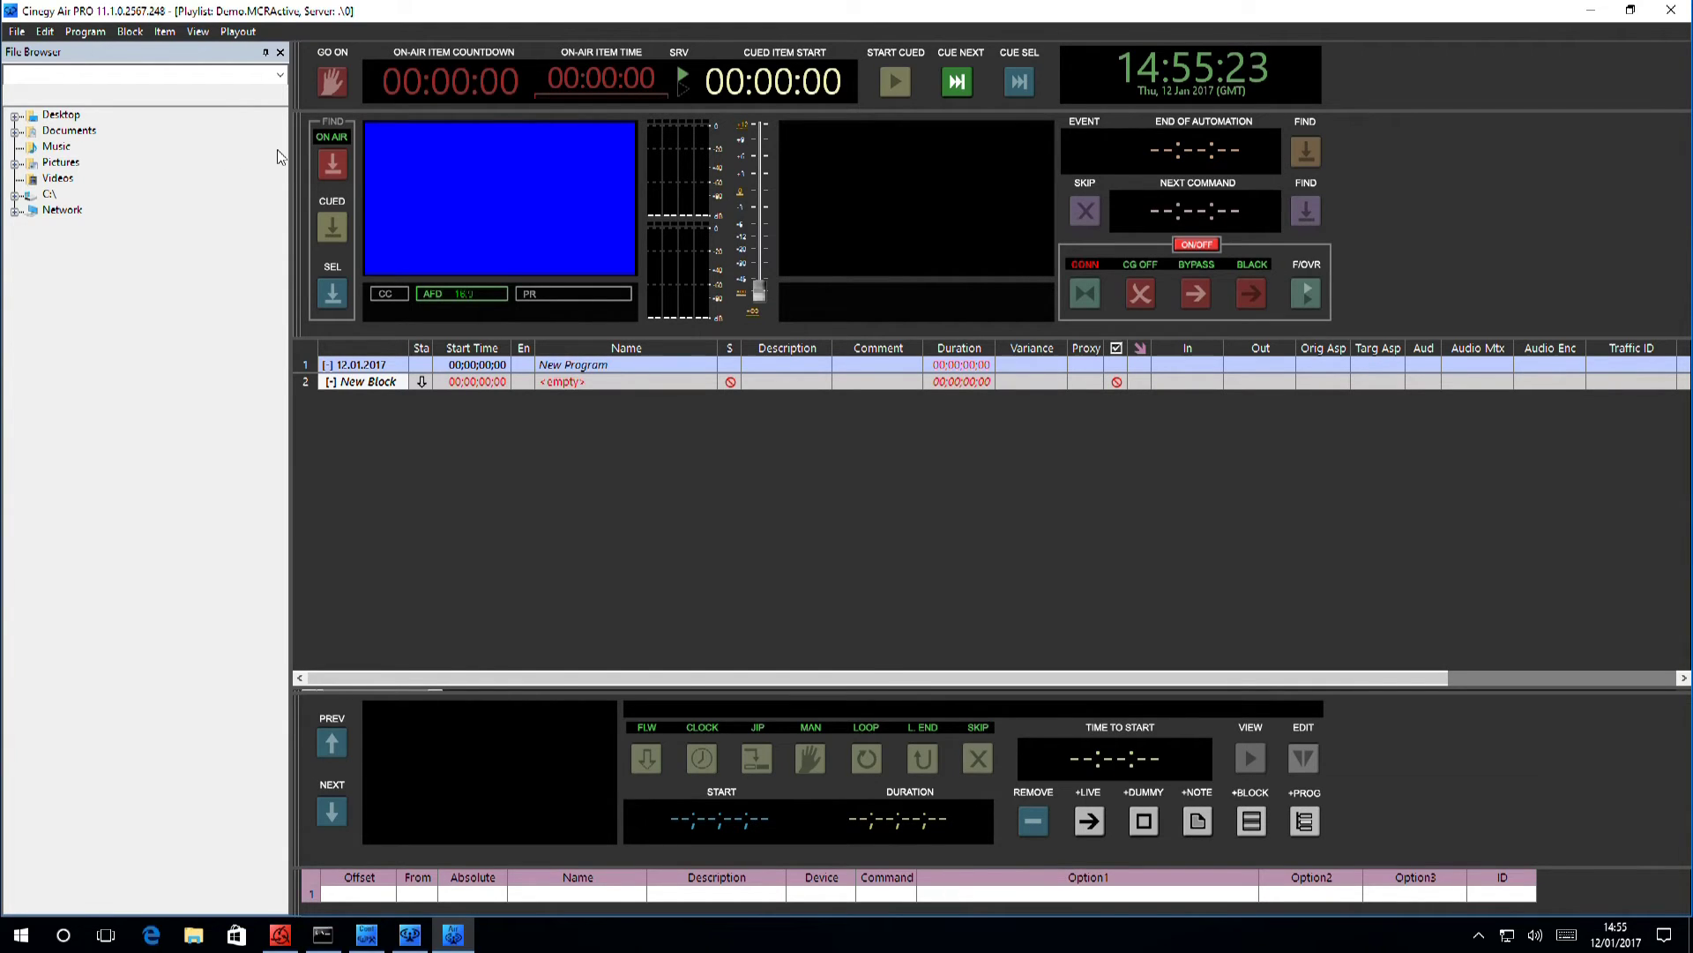
pyautogui.moveTo(291, 166); pyautogui.dragTo(432, 194)
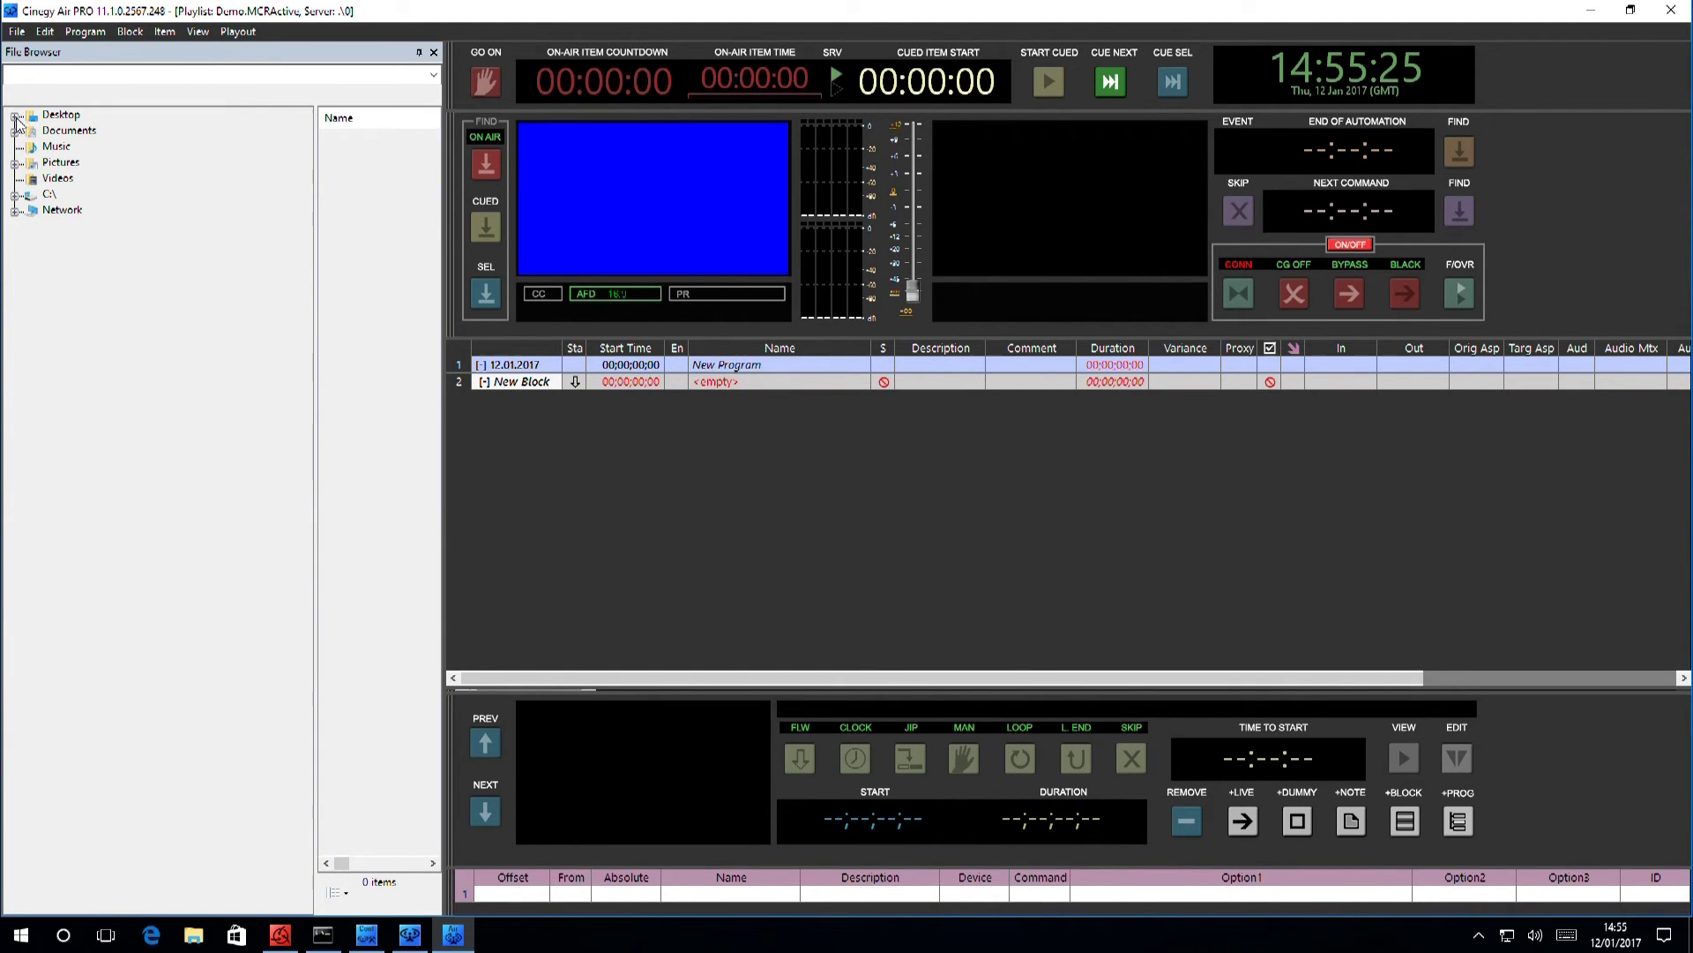
# Drag Art-of-Flight_Clip-1_ProRes_51 from Desktop > Content into the New Block and confirm the insert.
pyautogui.click(15, 115)
pyautogui.click(74, 148)
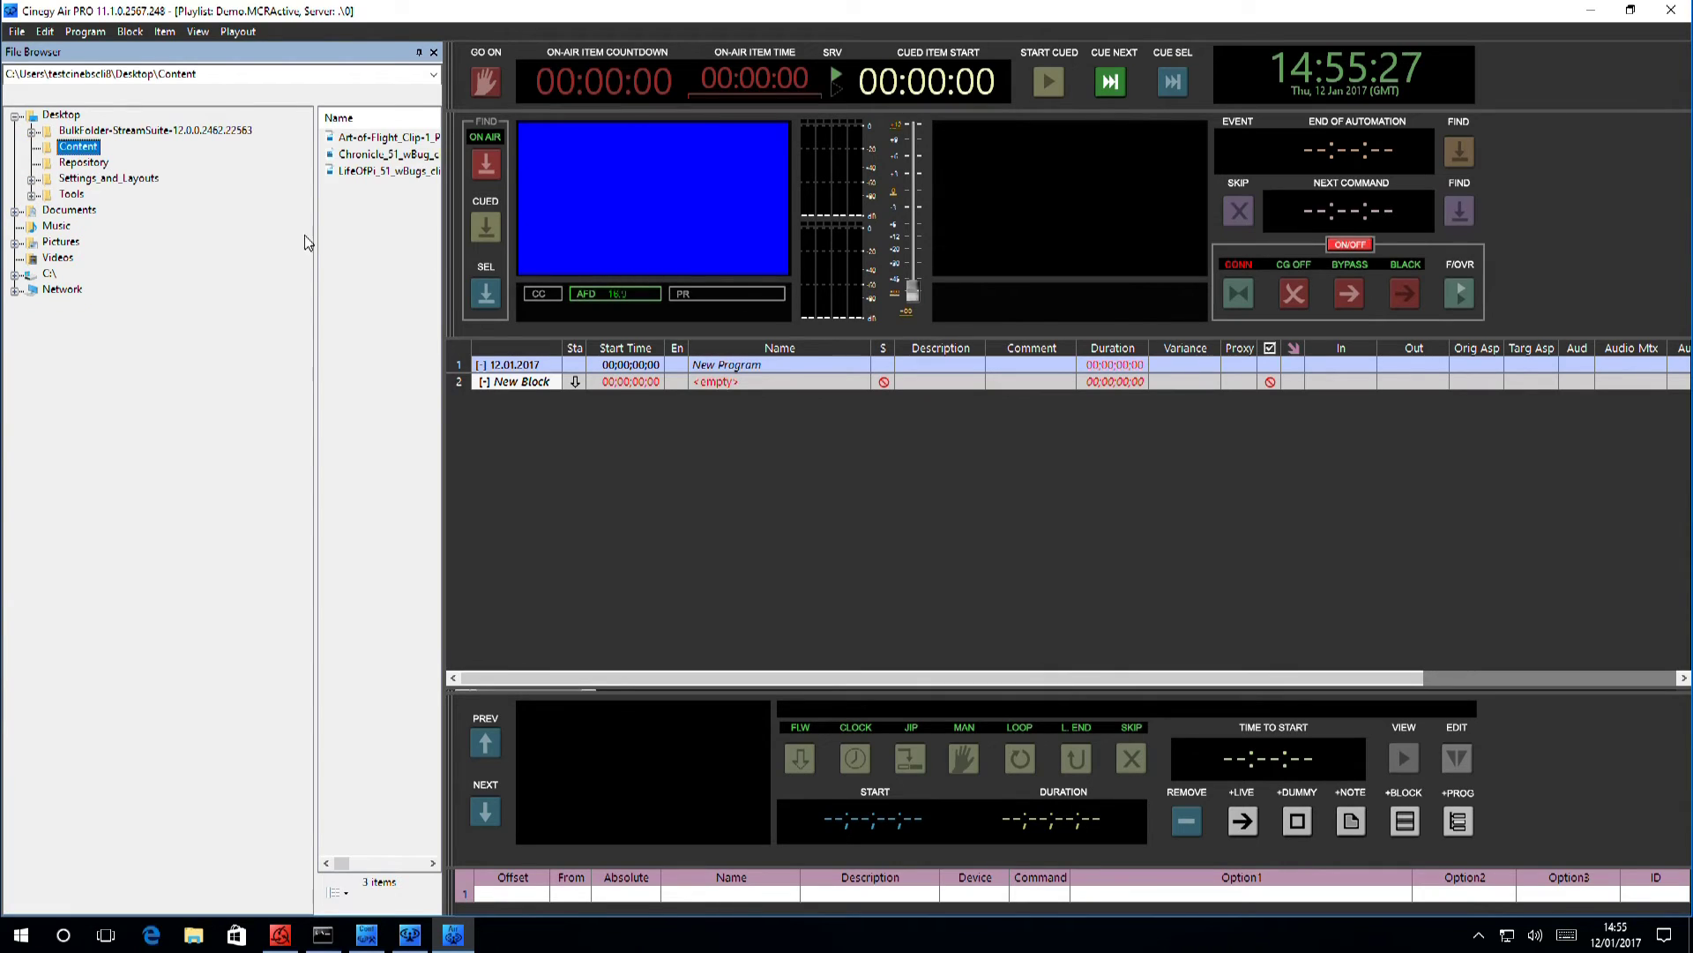
pyautogui.click(375, 138)
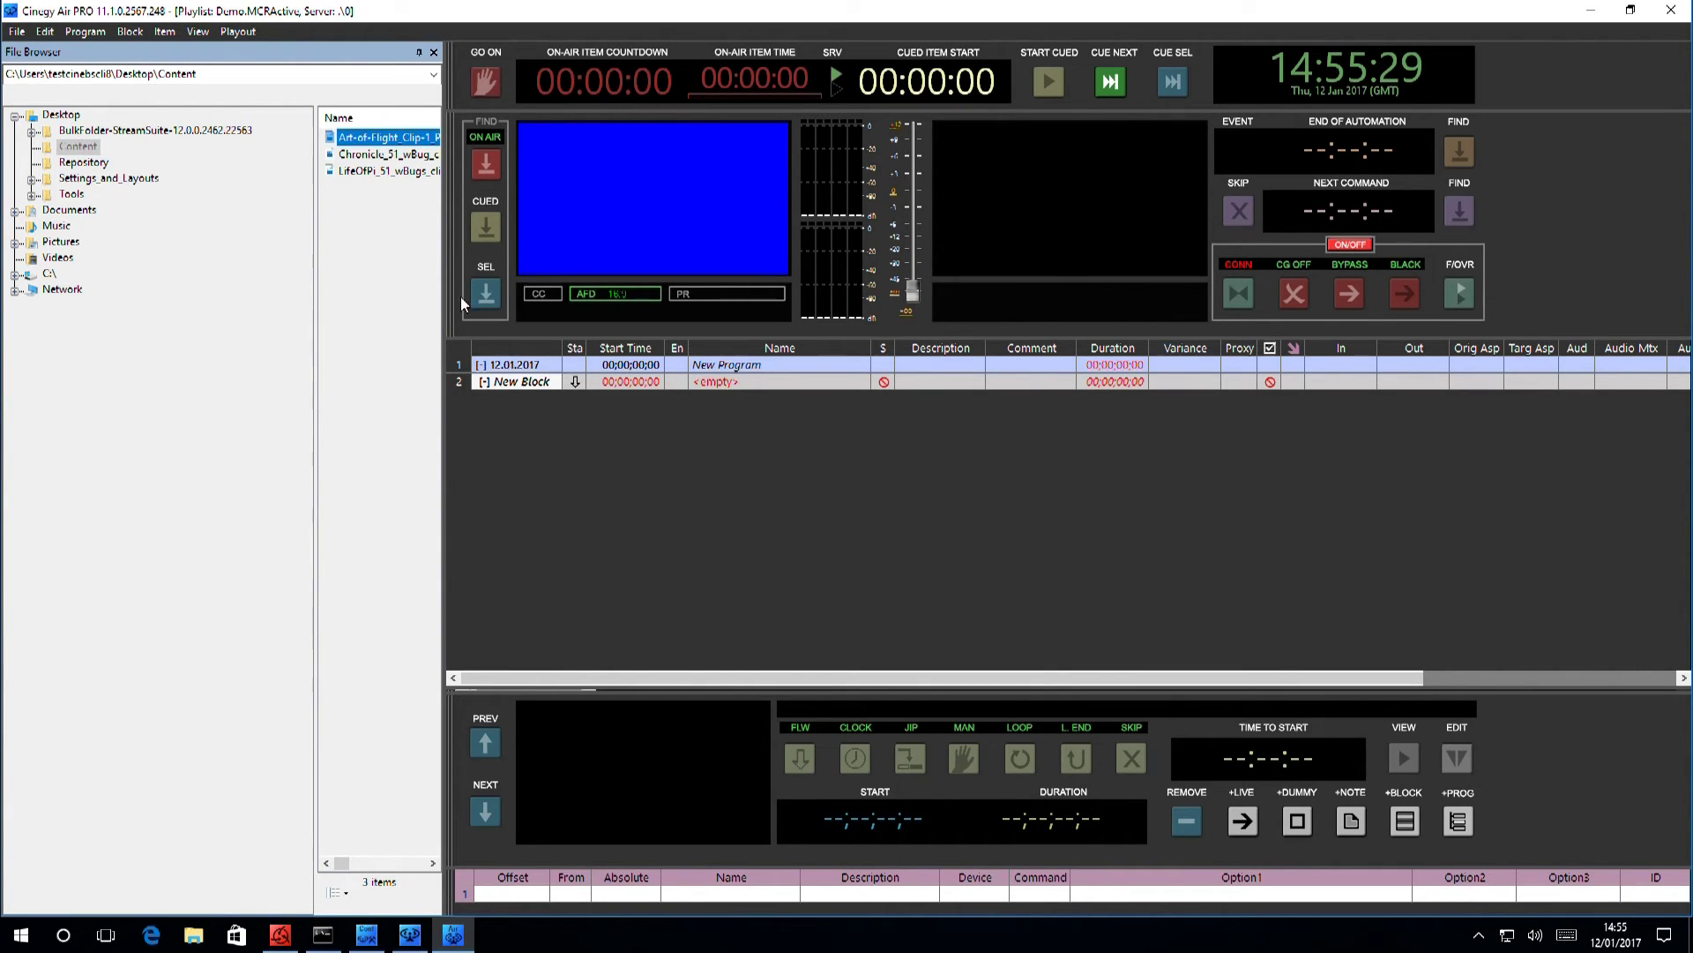
pyautogui.moveTo(802, 424); pyautogui.dragTo(803, 425)
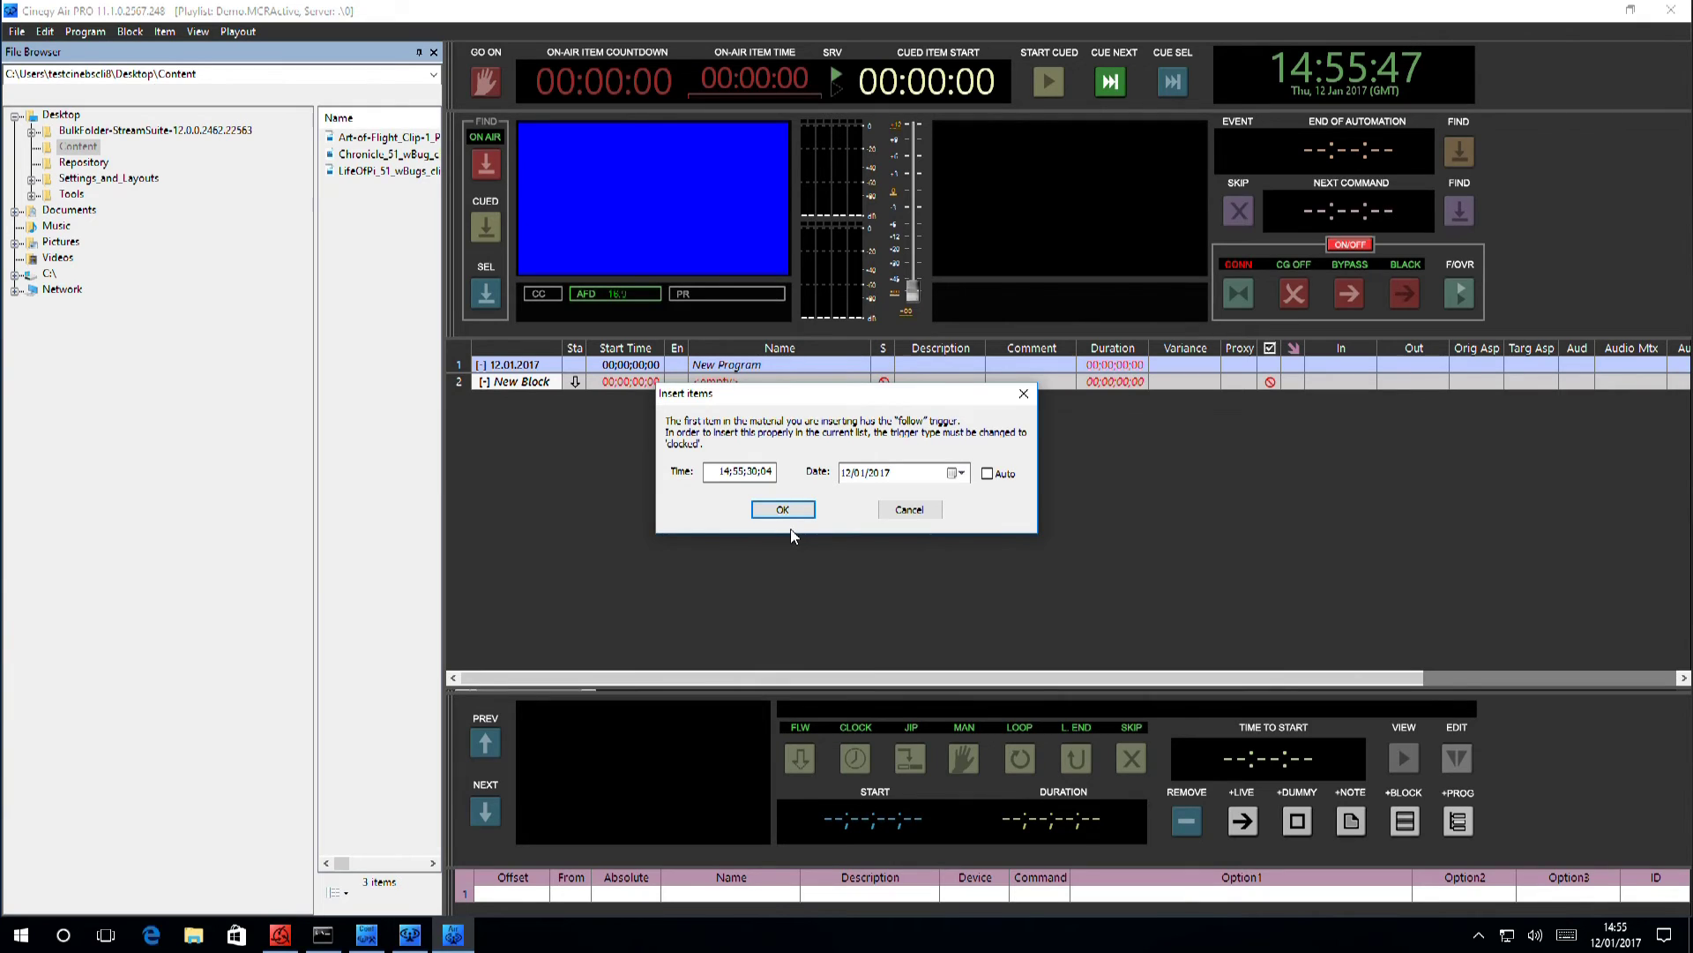
pyautogui.click(783, 511)
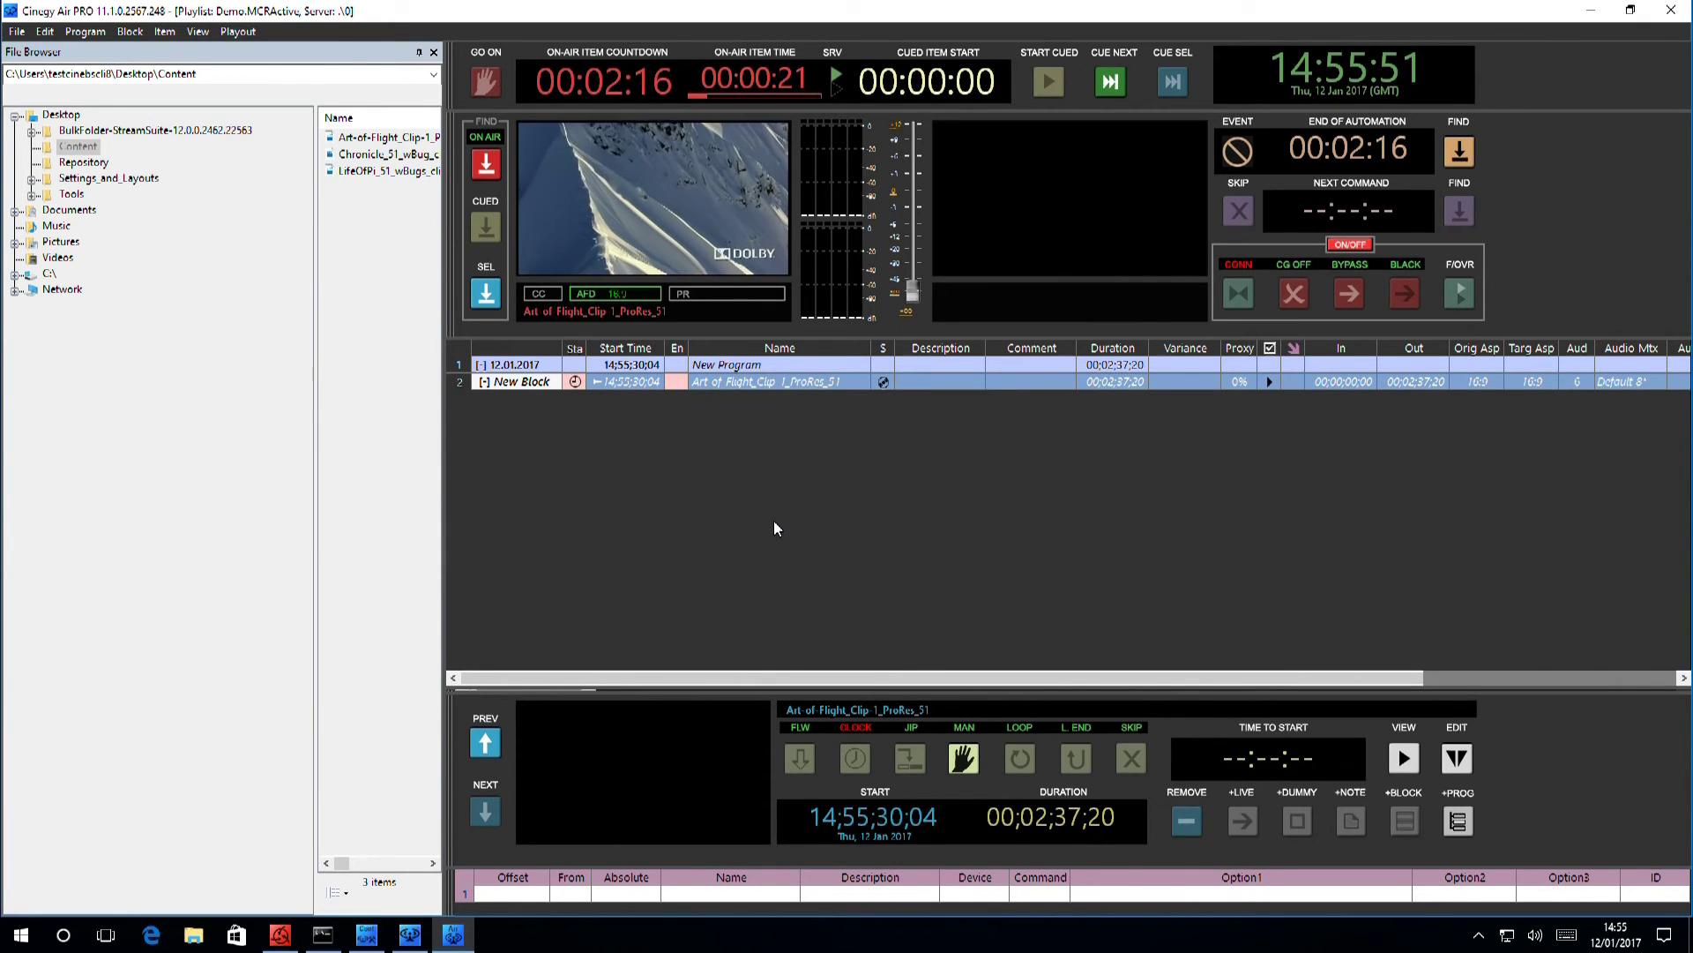
# Add Chronicle, LifeOfPi, Art-of-Flight and Chronicle clips in order after the on-air clip.
pyautogui.moveTo(379, 161); pyautogui.dragTo(690, 484)
pyautogui.moveTo(383, 175); pyautogui.dragTo(749, 487)
pyautogui.moveTo(375, 134); pyautogui.dragTo(696, 503)
pyautogui.moveTo(378, 159); pyautogui.dragTo(737, 520)
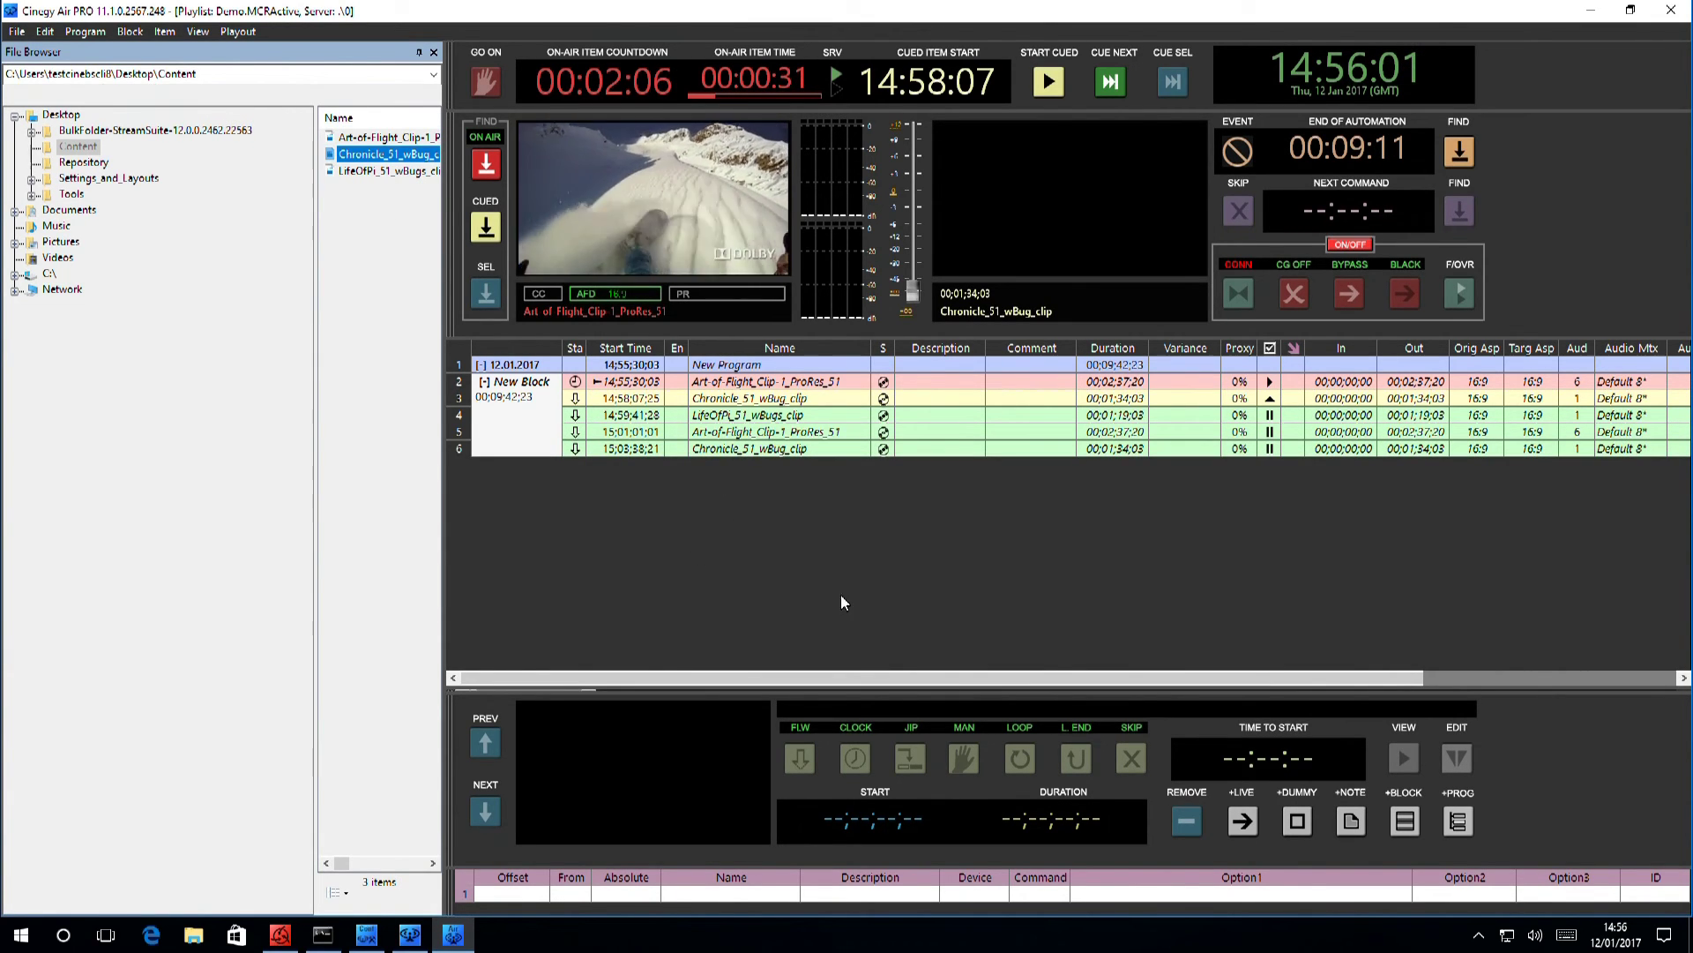